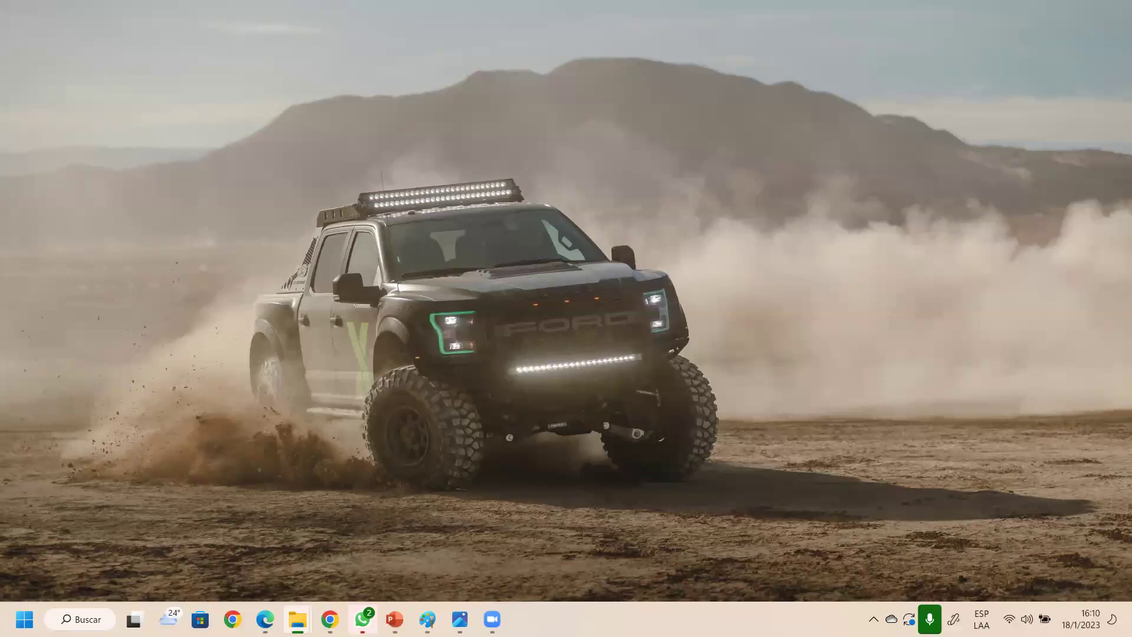
Open the Bachillerato por madurez folder inside Material Virtual > BxM virtual > Examenes bxm
key(super+d)
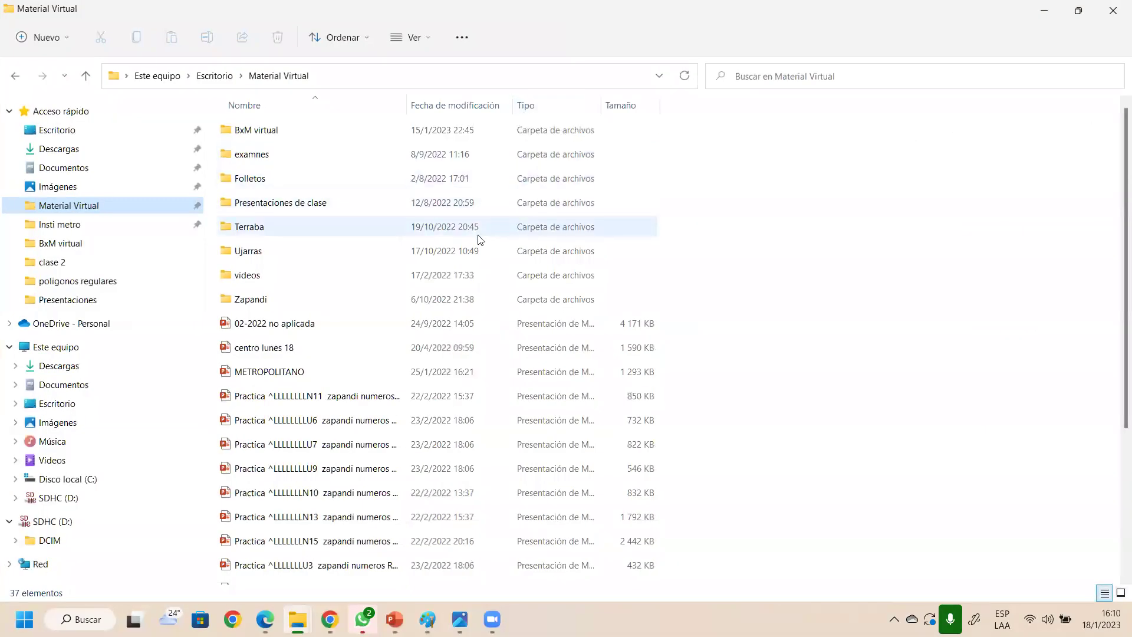
click(297, 133)
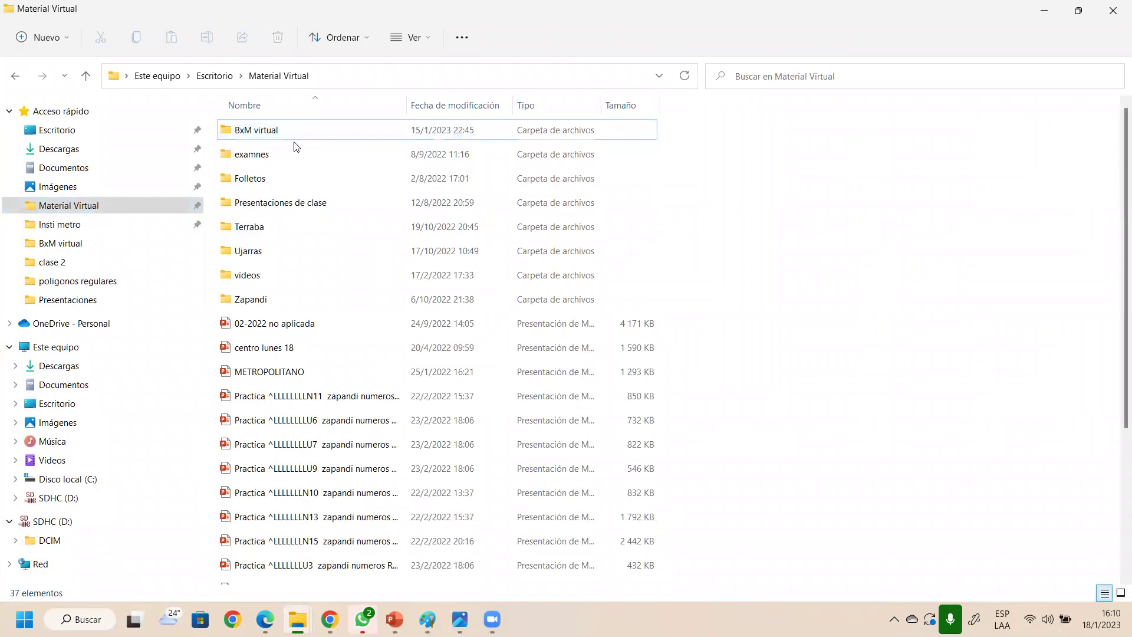
double_click(296, 130)
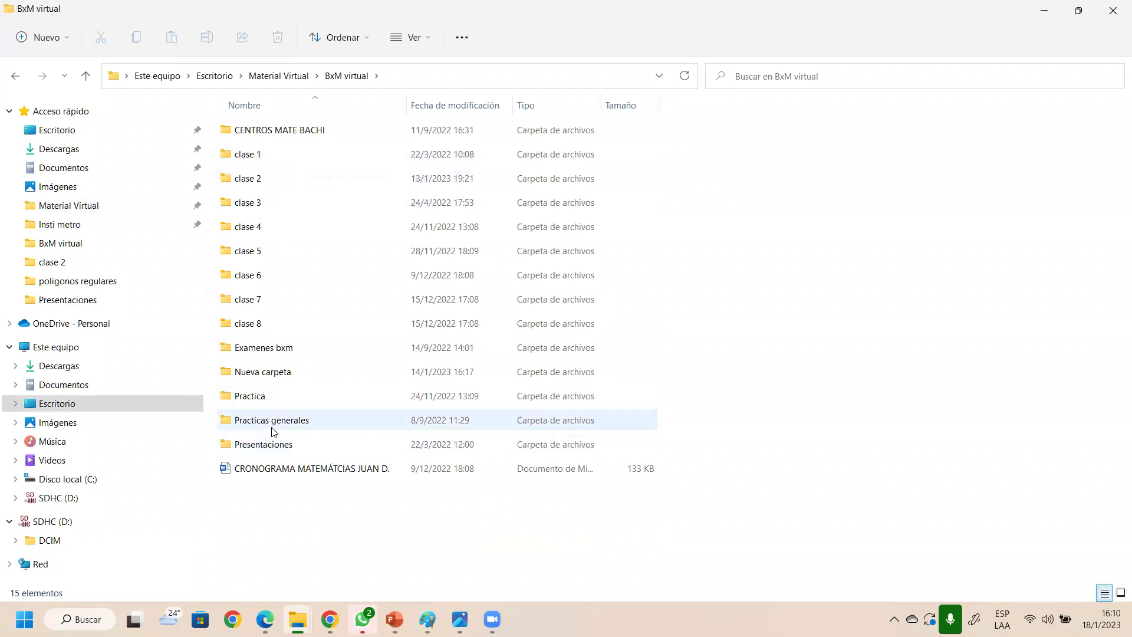
click(275, 346)
double_click(275, 346)
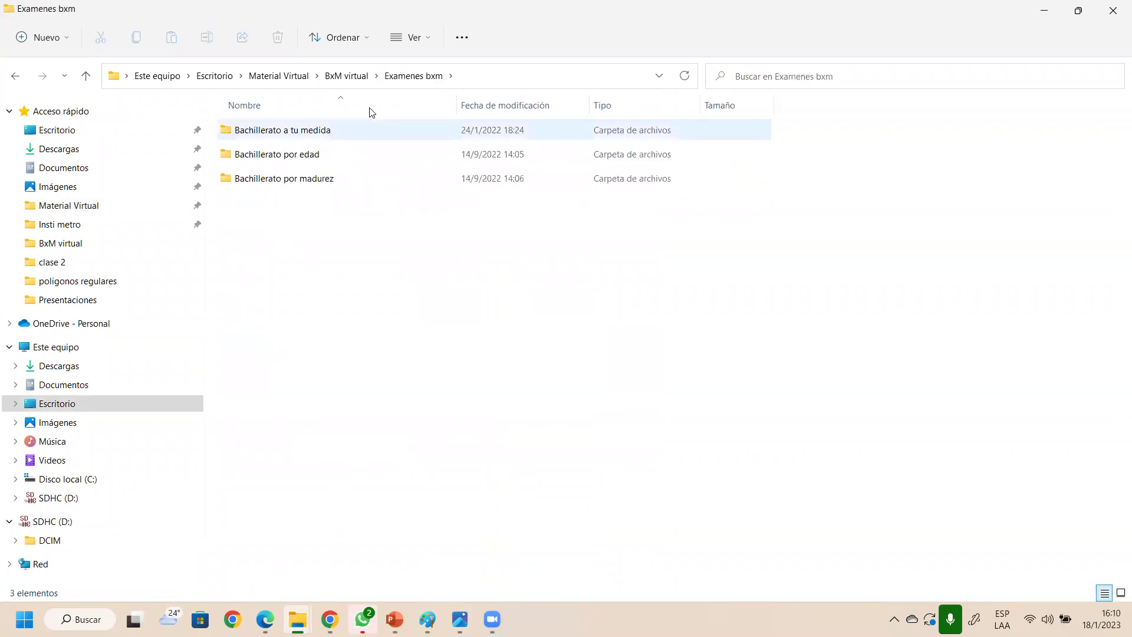
click(323, 156)
double_click(324, 179)
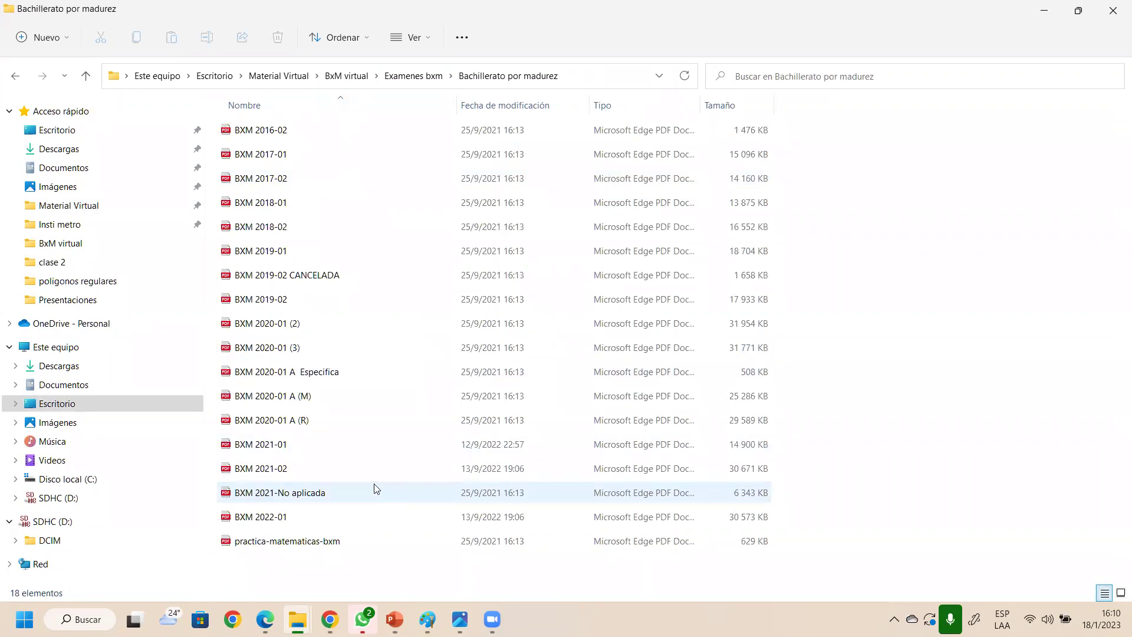
Open the BXM 2021-01 exam PDF in a maximized window, look at its first page and close it
double_click(301, 443)
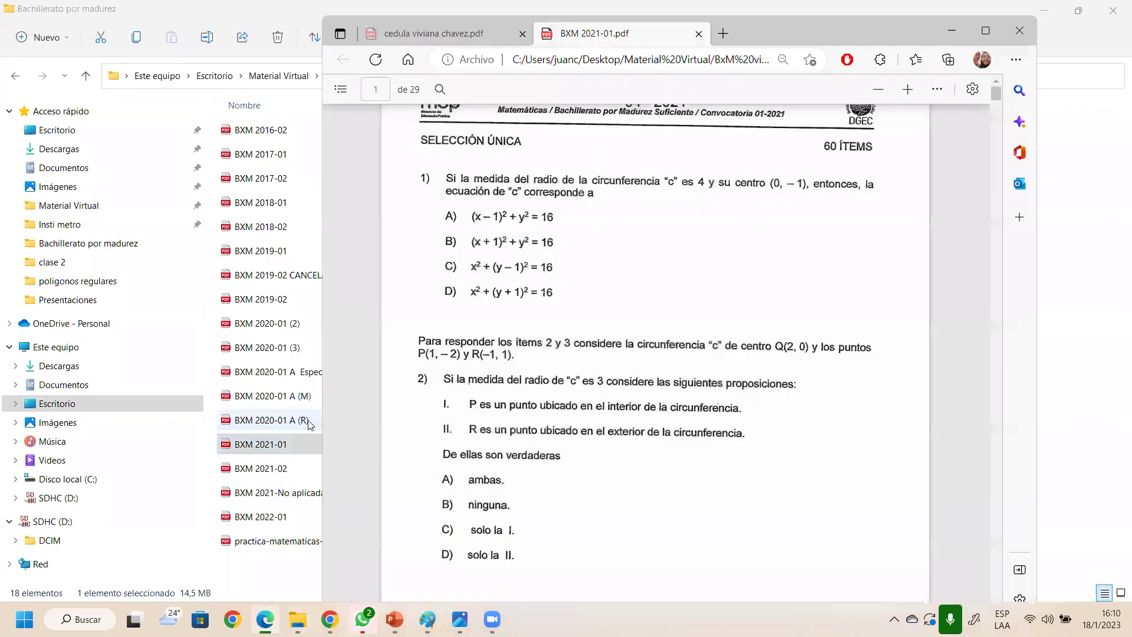
click(985, 31)
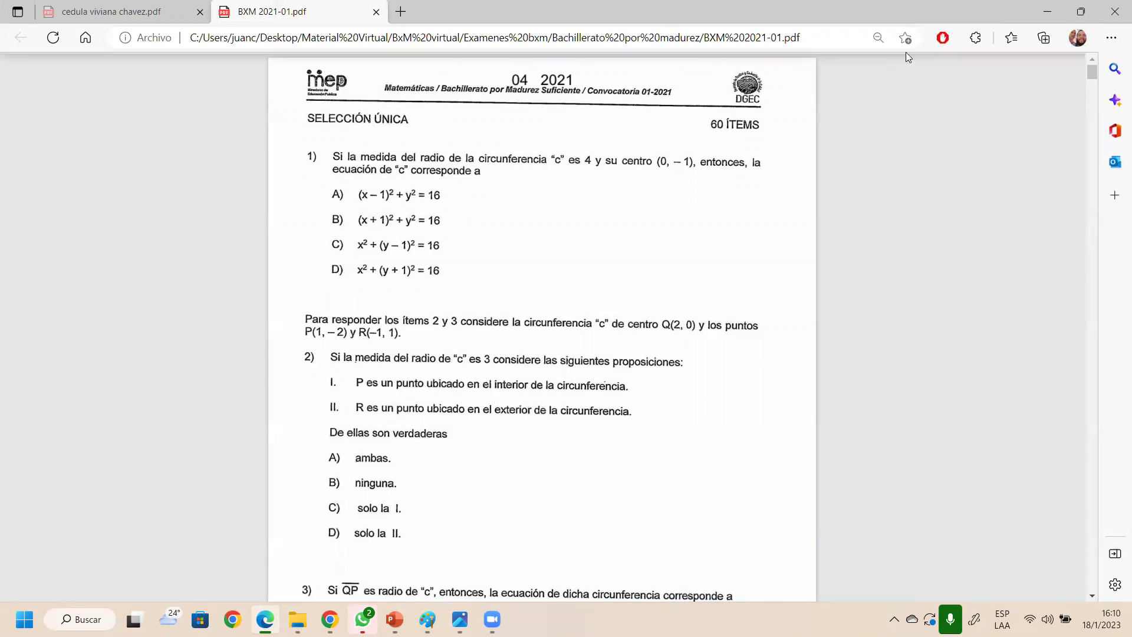
click(1116, 15)
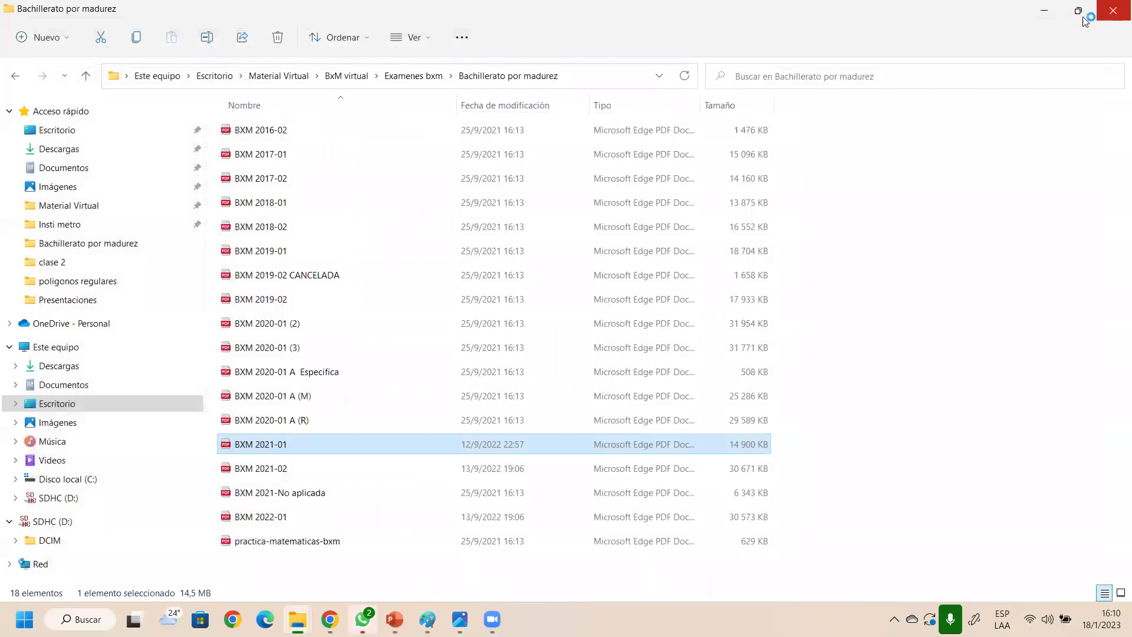
Open the BXM 2021-02 exam PDF and look through the geometry items 1 to 22 on circles, polygons, transformations and solids
double_click(297, 469)
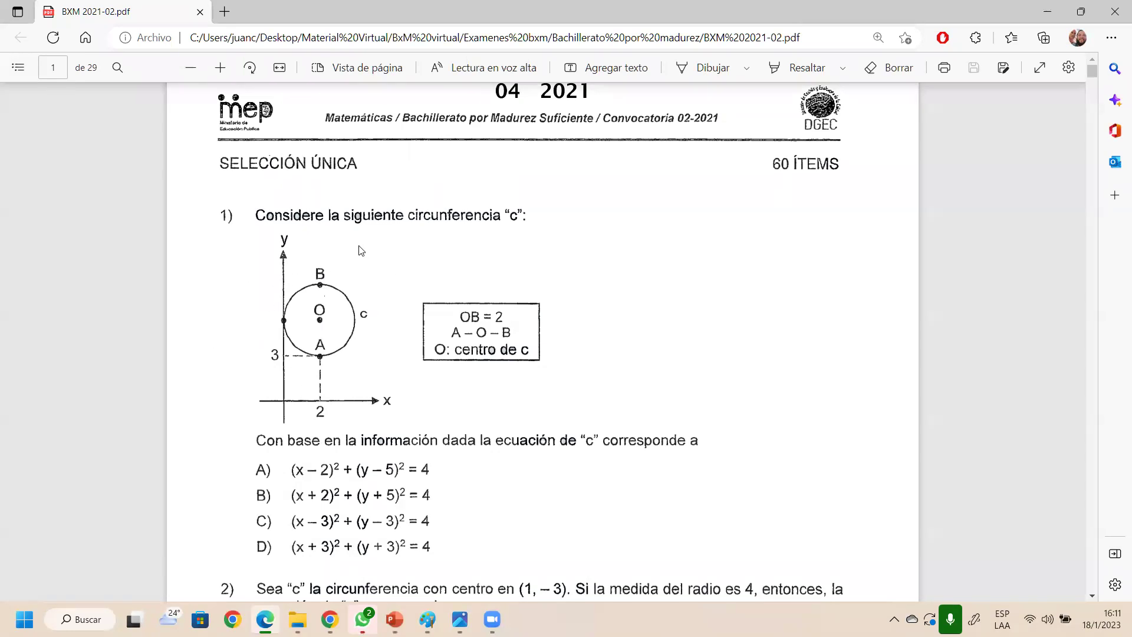
scroll(378, 309, down, 3)
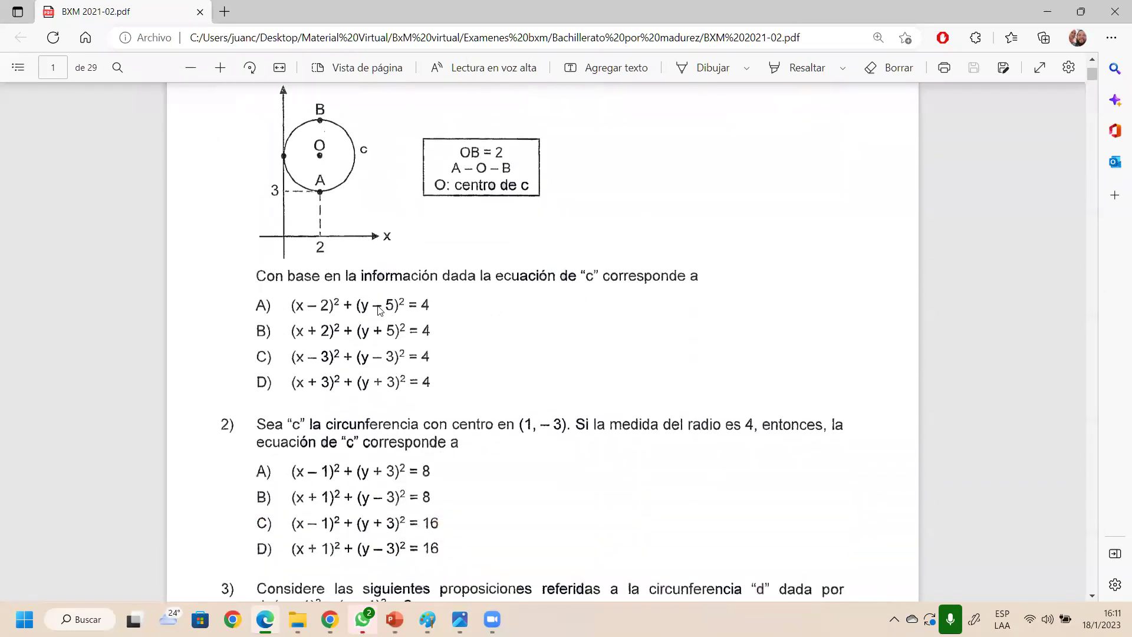
scroll(378, 300, up, 3)
scroll(380, 301, down, 10)
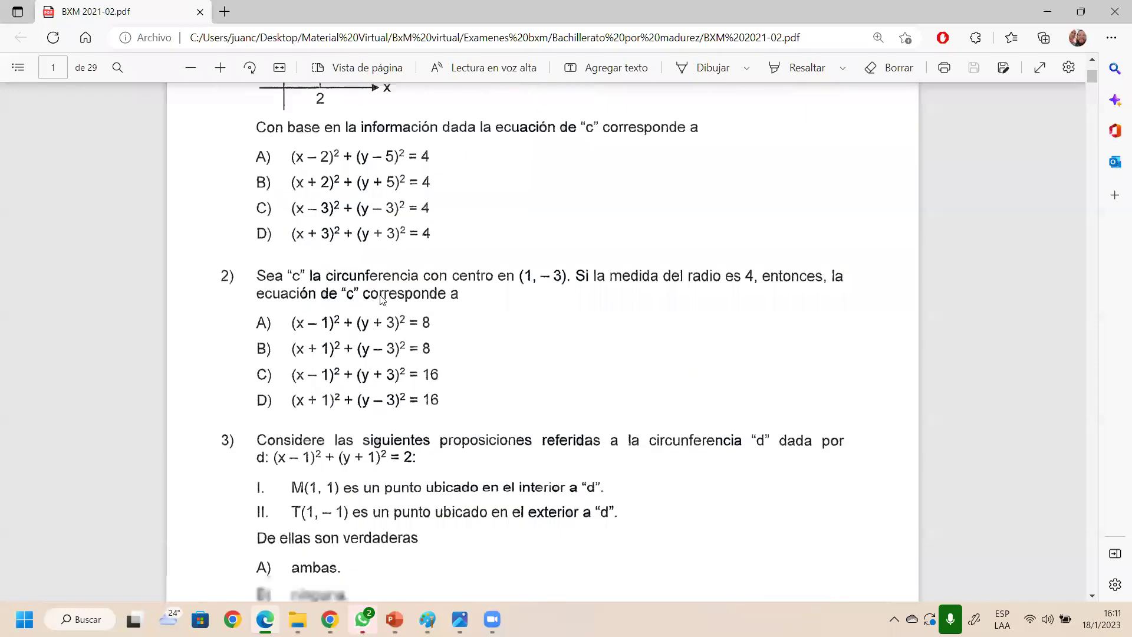
scroll(380, 301, down, 5)
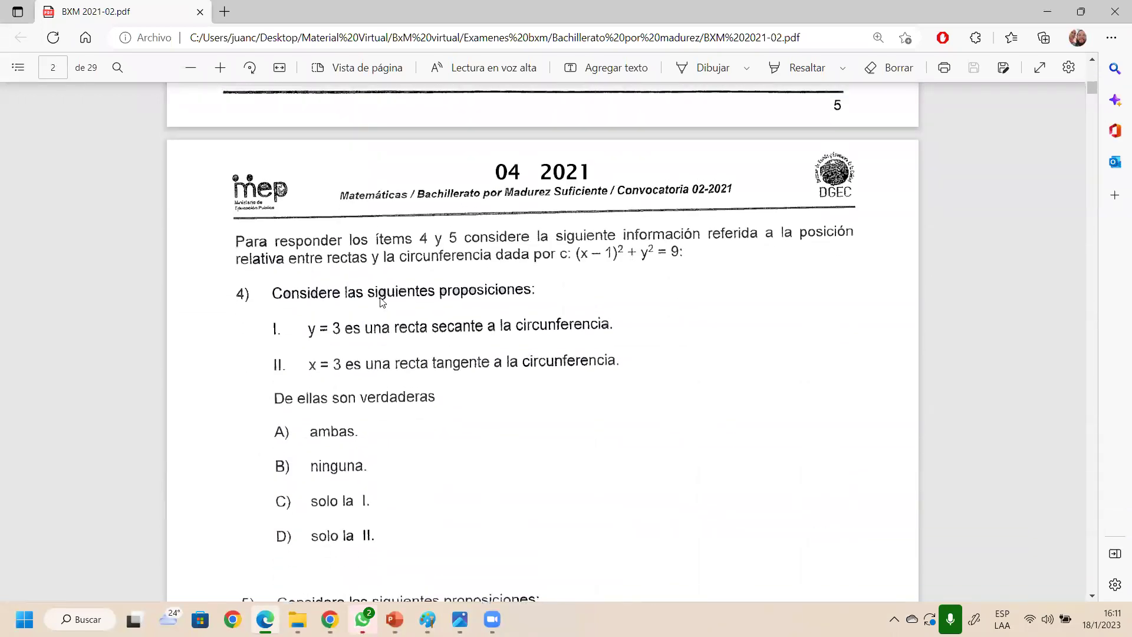
scroll(380, 301, down, 20)
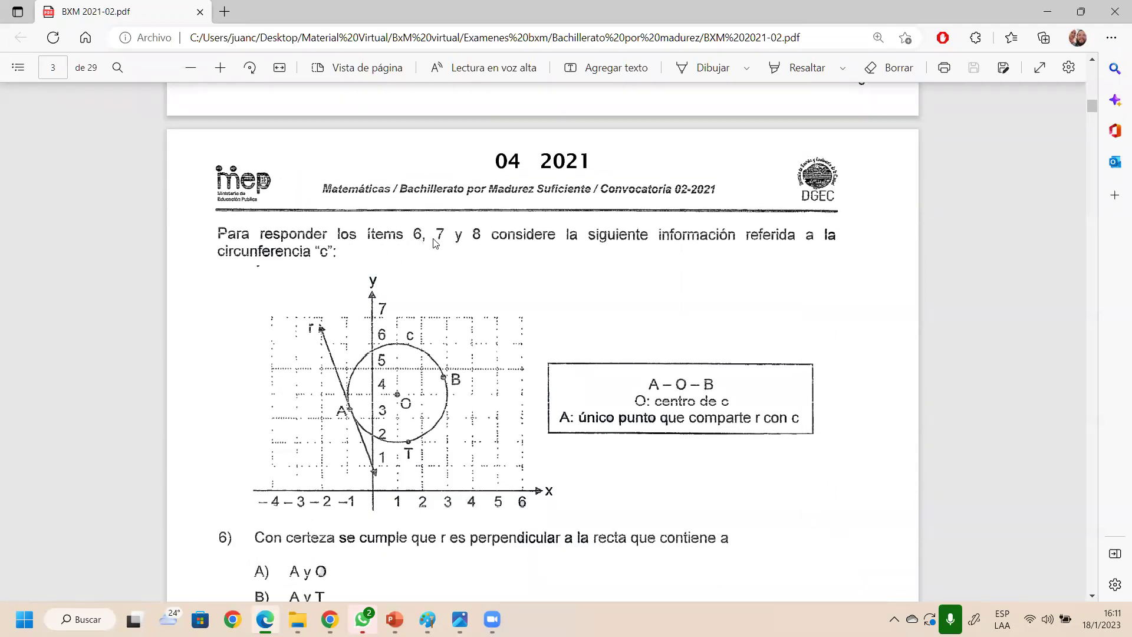
scroll(434, 307, down, 12)
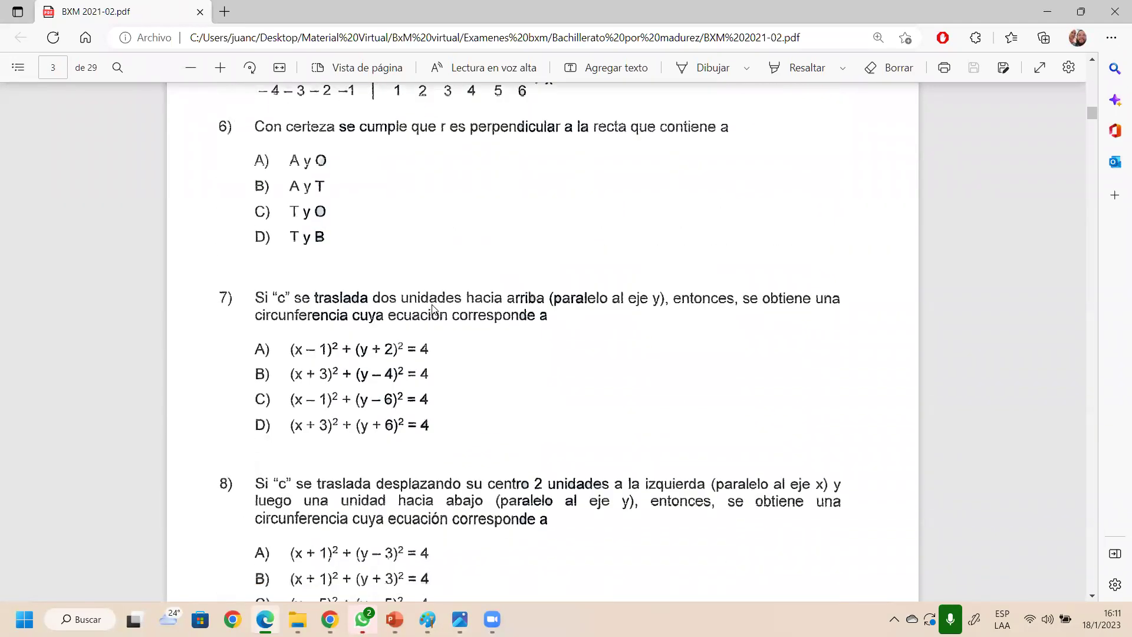
scroll(433, 308, down, 12)
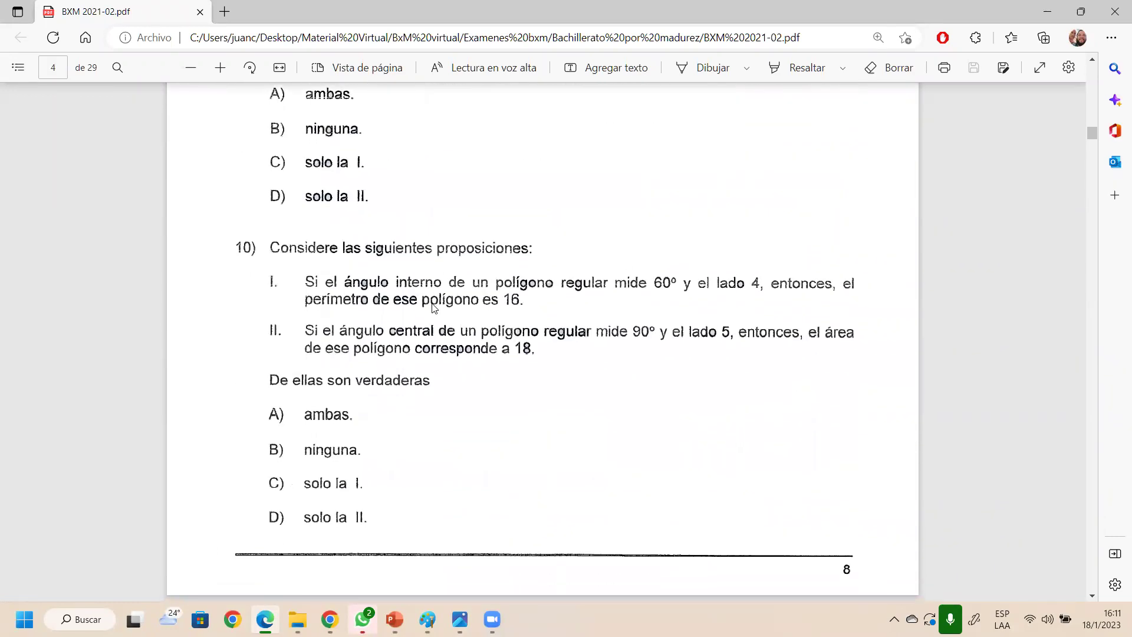
scroll(434, 308, down, 5)
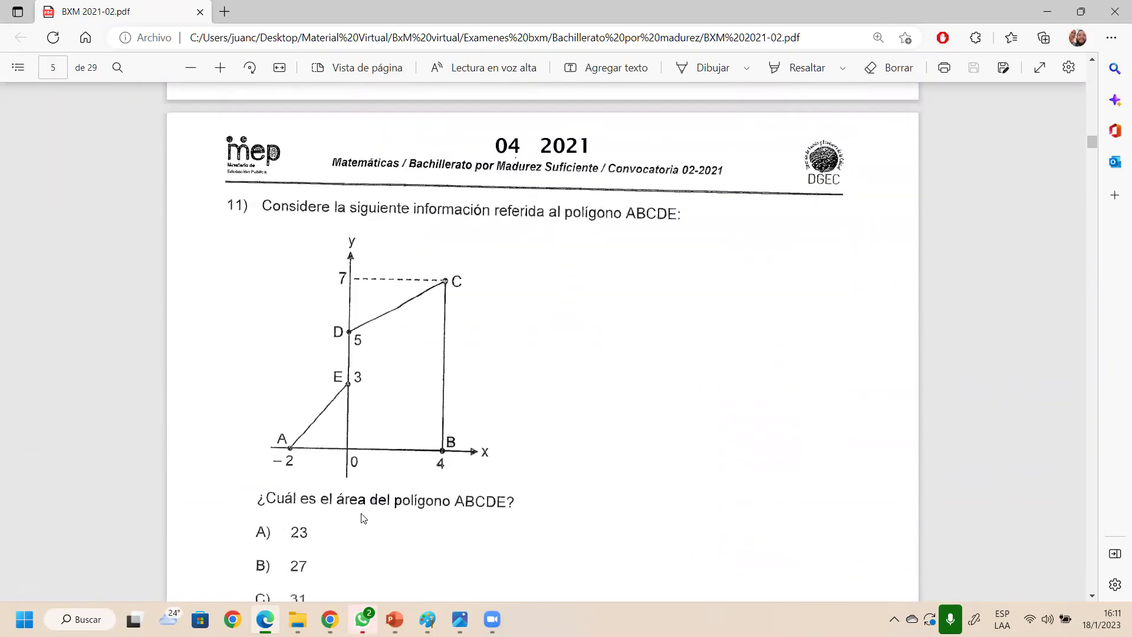
scroll(491, 330, down, 10)
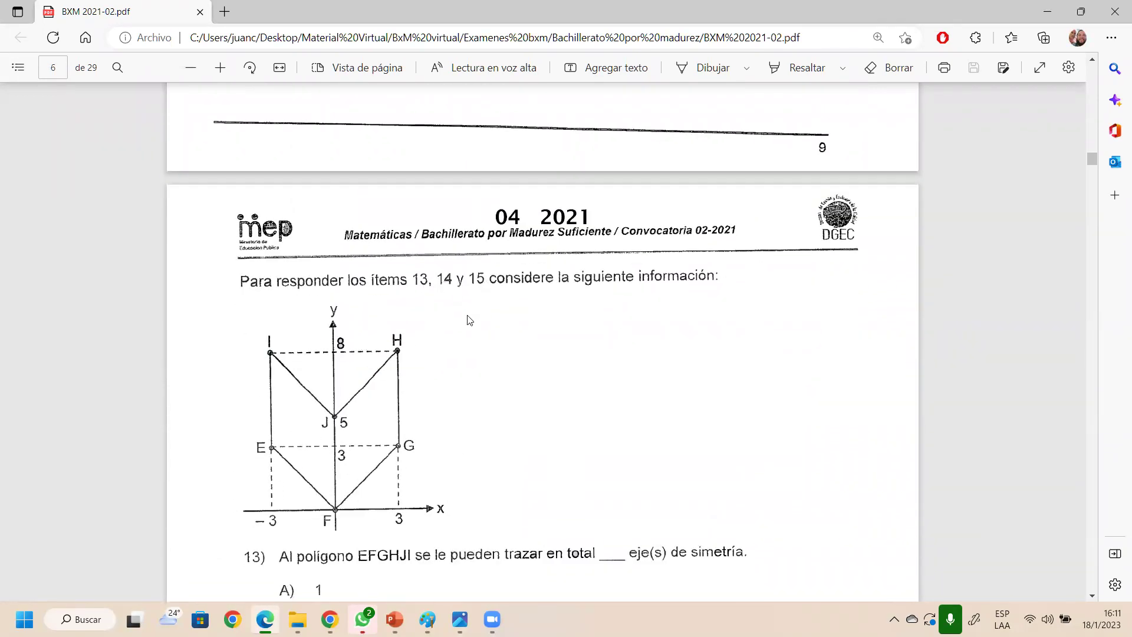
scroll(470, 320, down, 20)
scroll(466, 321, down, 10)
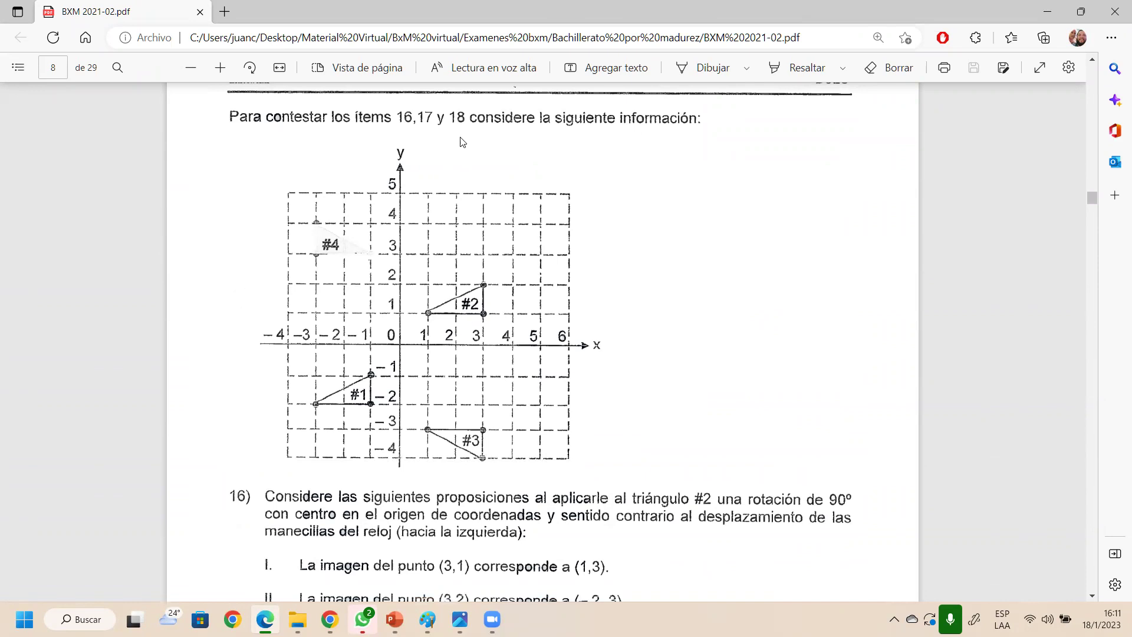
scroll(469, 467, down, 20)
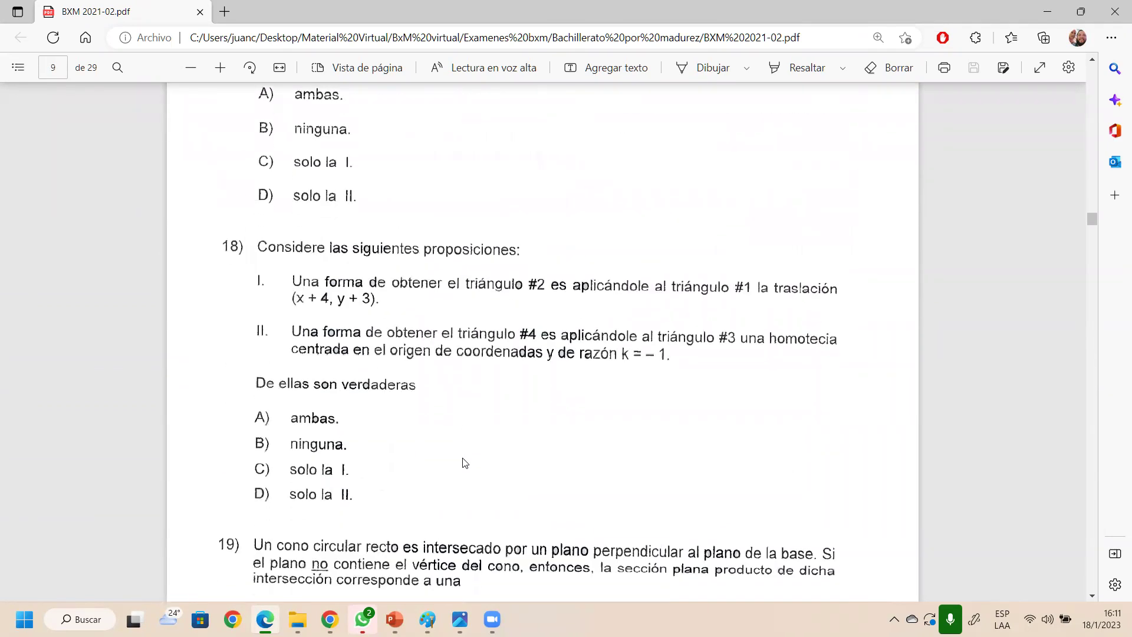
scroll(465, 460, down, 15)
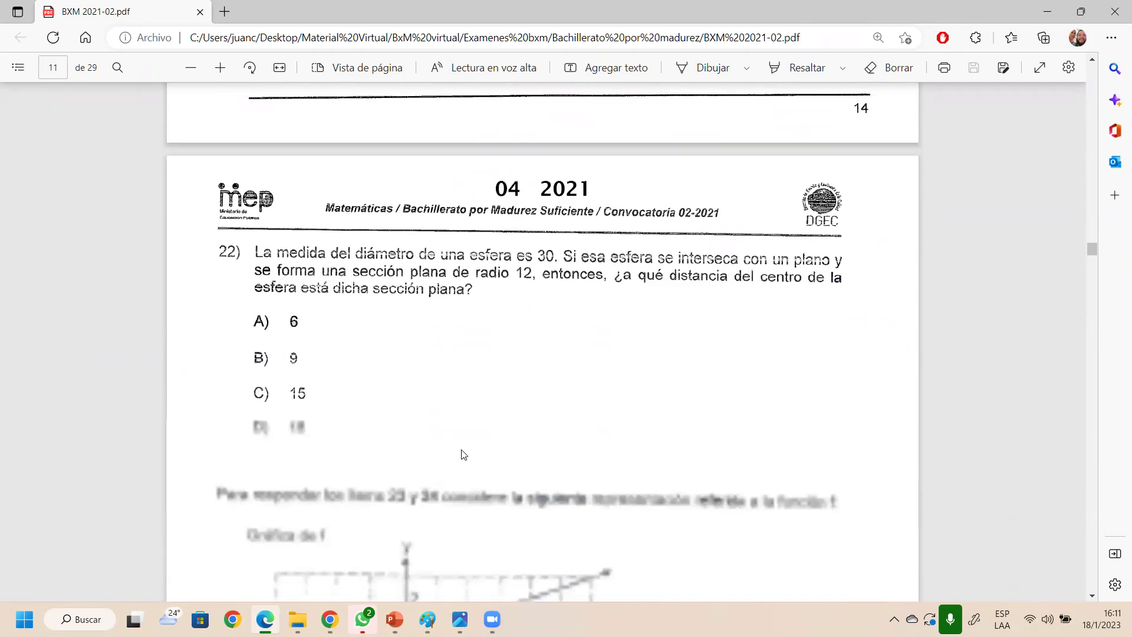
Look through the function items 23 to 38 of the BXM 2021-02 exam, and close the PDF and the exam folder window
scroll(472, 324, down, 2)
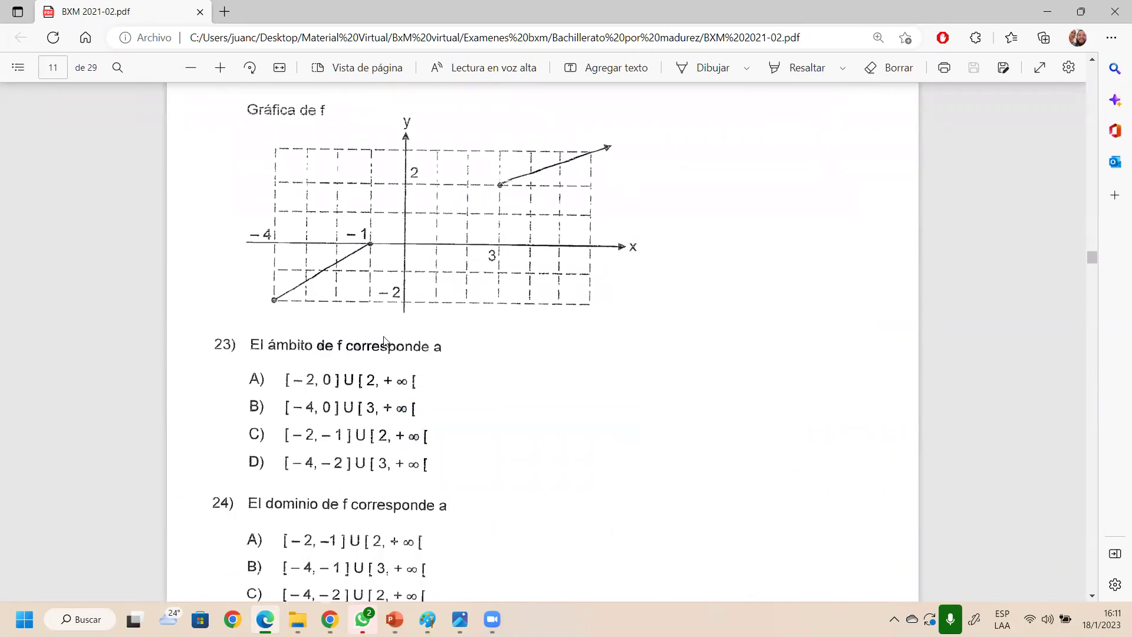
scroll(515, 291, up, 5)
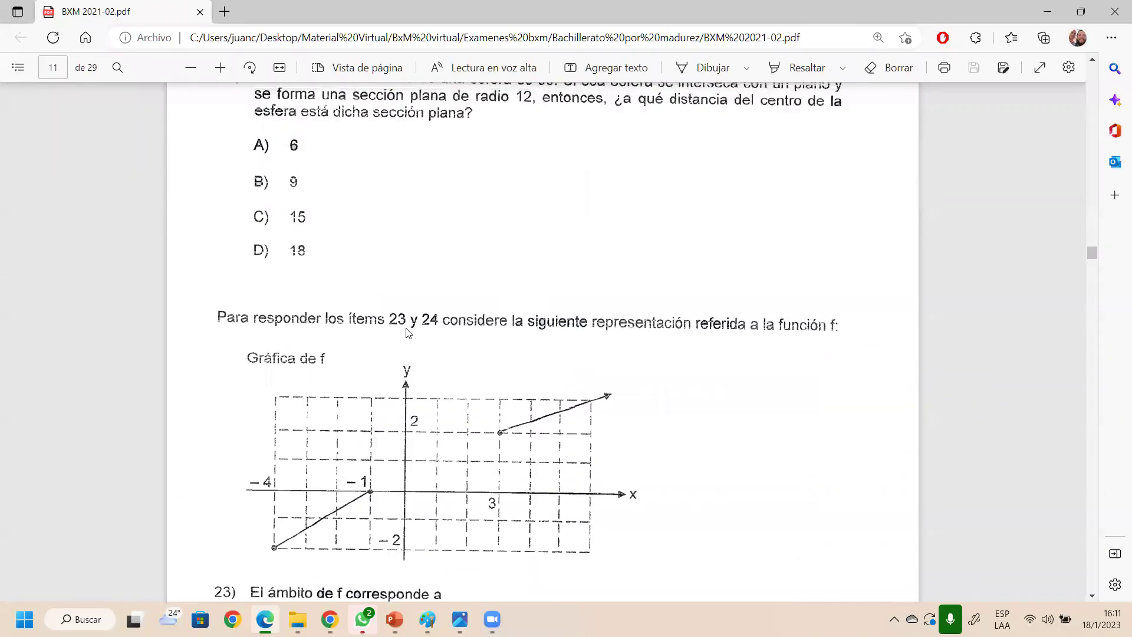
scroll(441, 327, down, 6)
scroll(442, 327, down, 15)
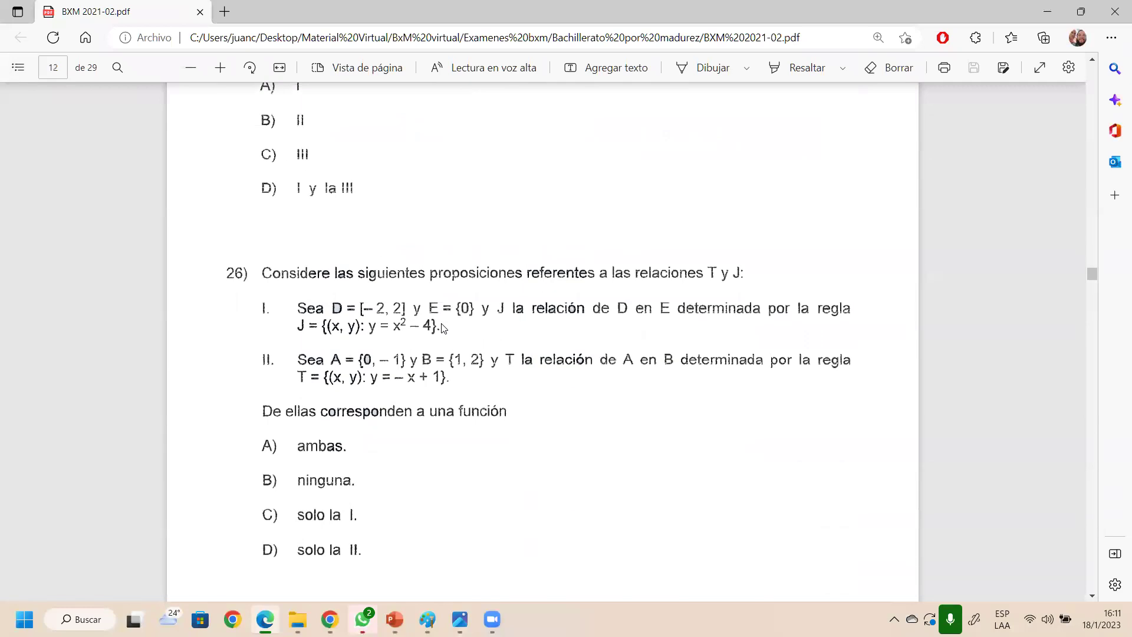
scroll(446, 327, down, 7)
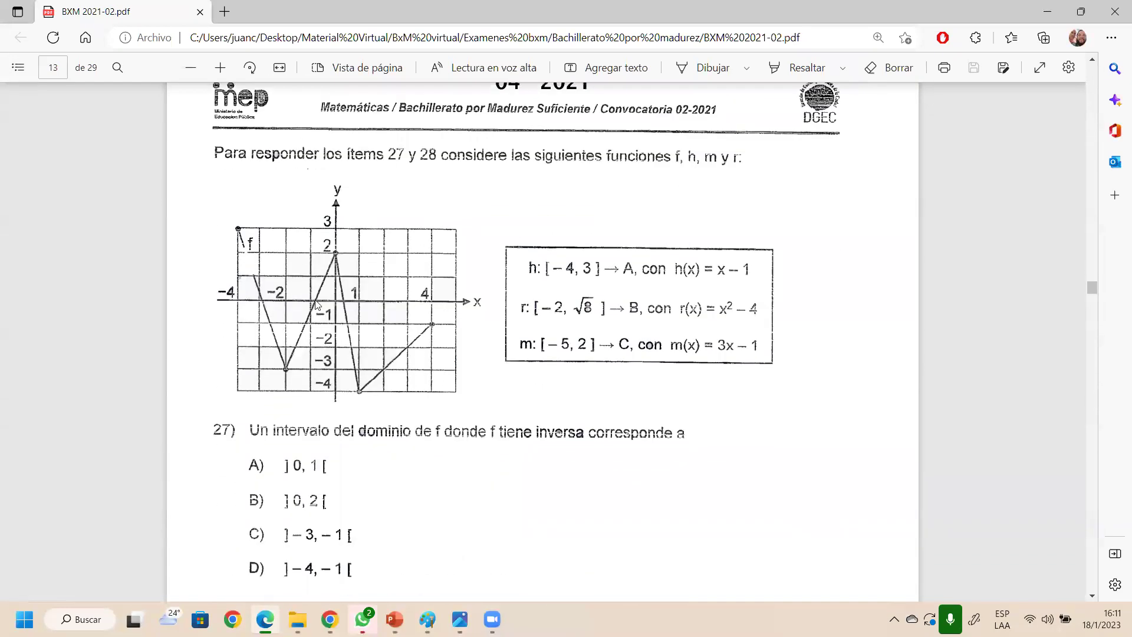
scroll(432, 253, down, 20)
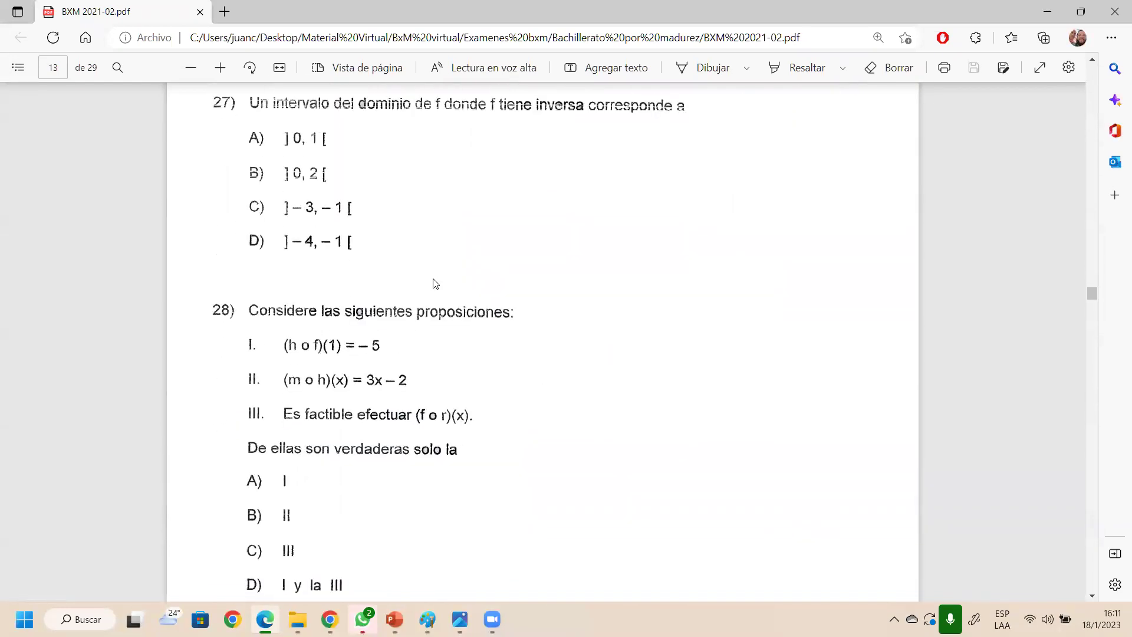
scroll(431, 246, up, 5)
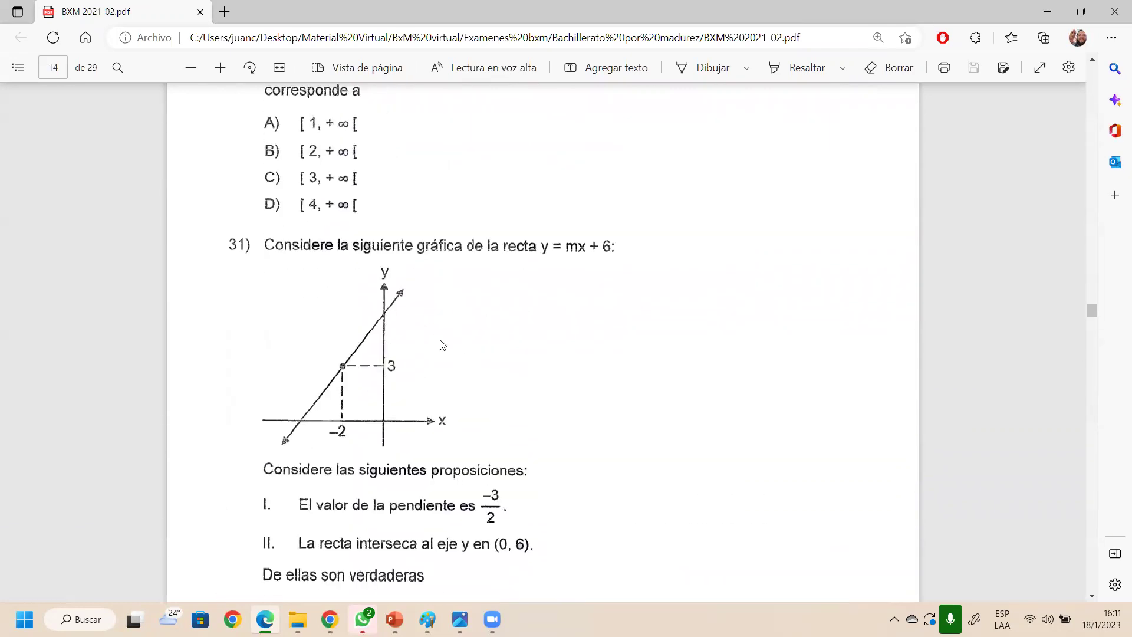
scroll(313, 412, down, 20)
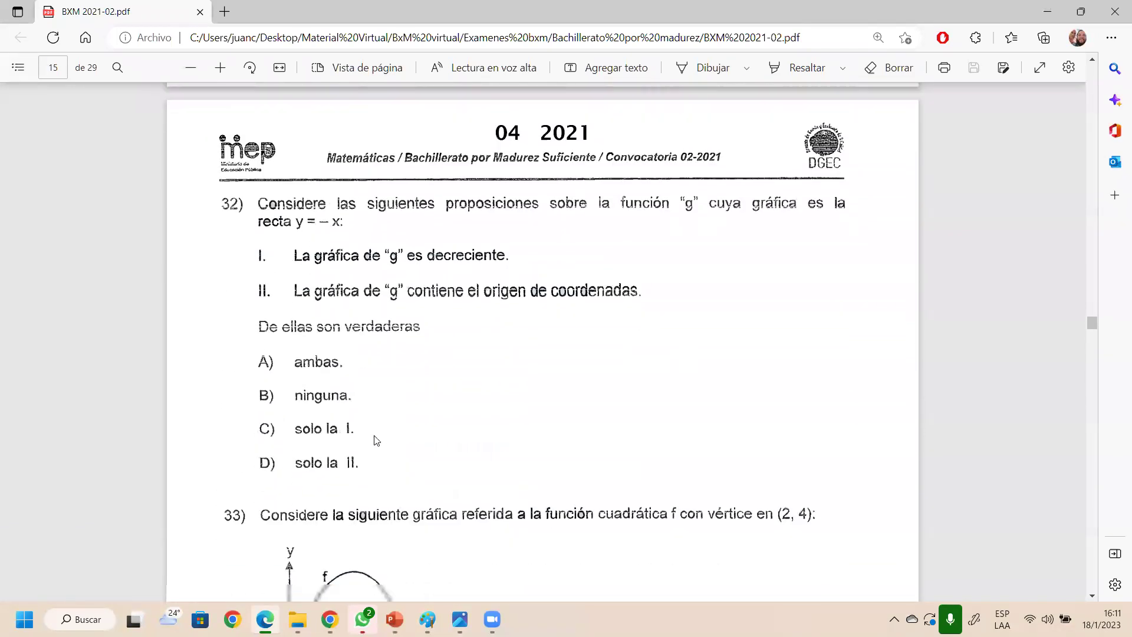
scroll(381, 198, down, 15)
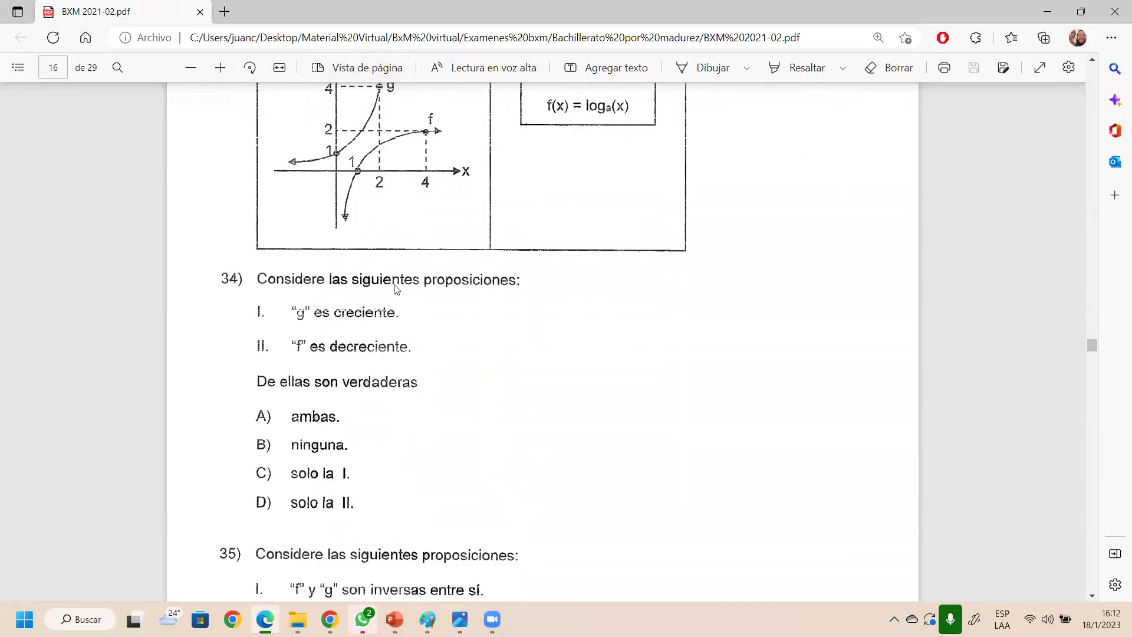
scroll(409, 303, down, 10)
scroll(411, 306, down, 10)
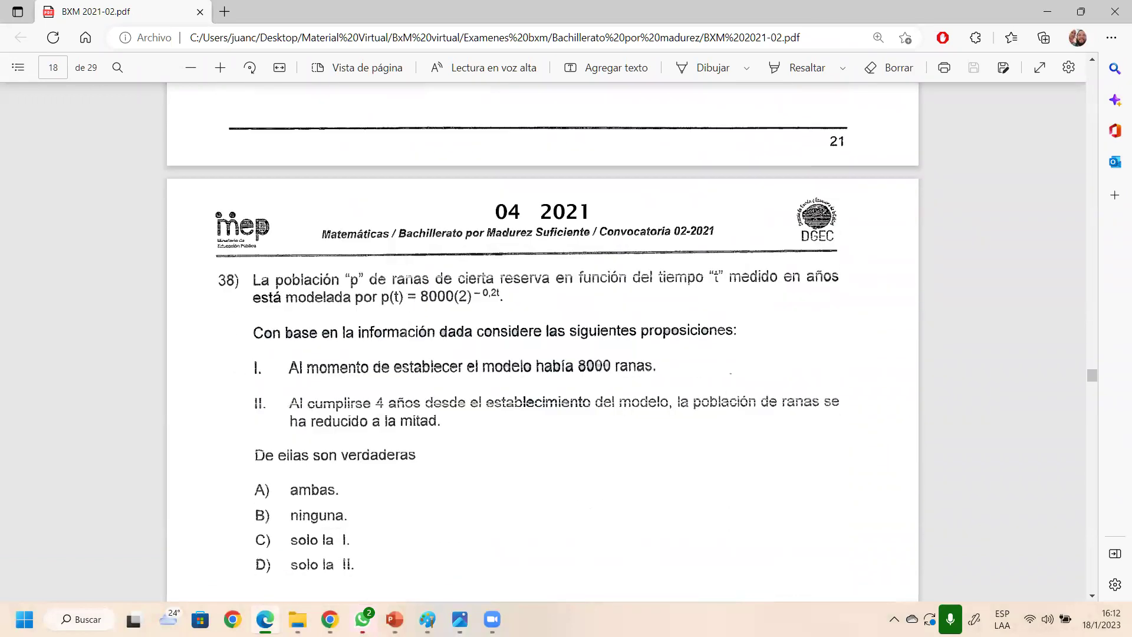
click(1110, 8)
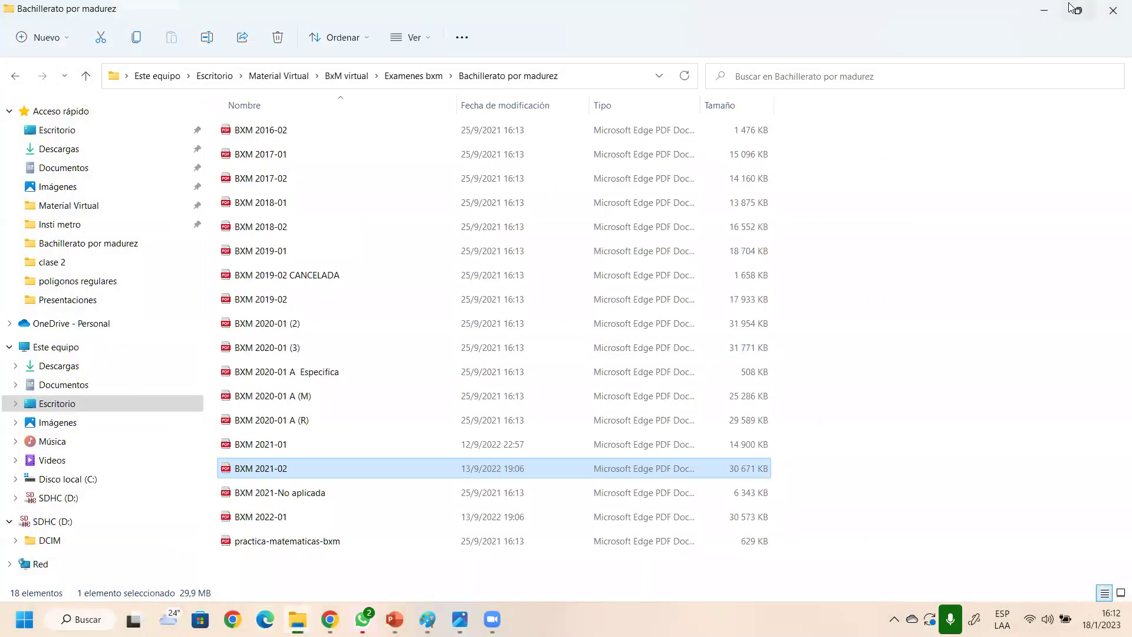
click(1114, 12)
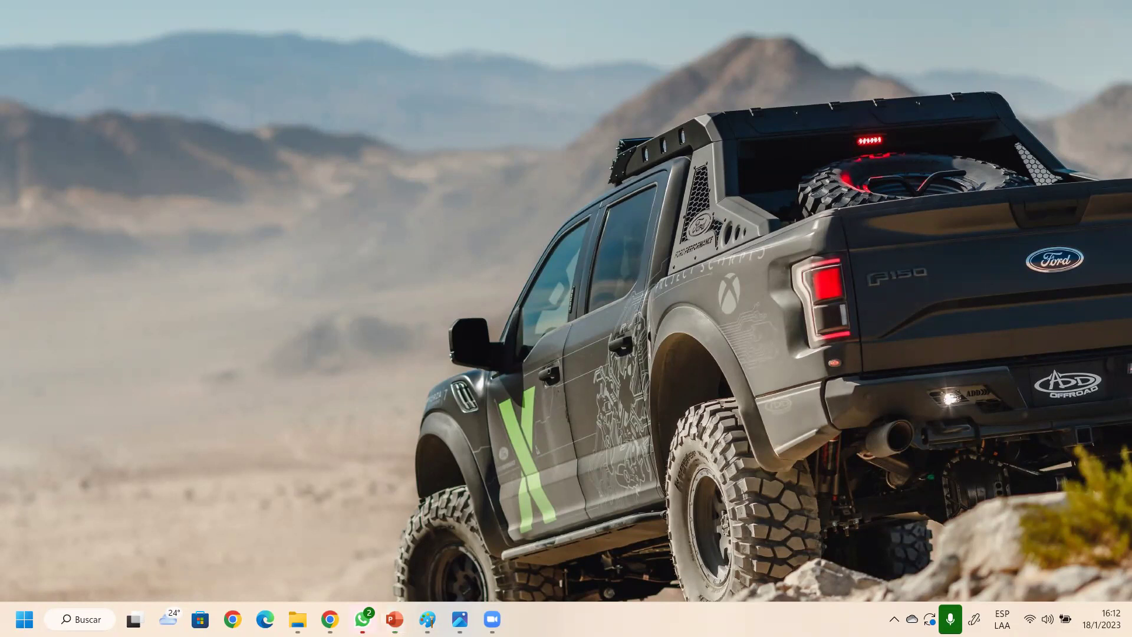
Export the "1) Plano cartesiano" presentation to the desktop as a PDF named "1) Plano cartesiano miercoles 3pm"
key(shift)
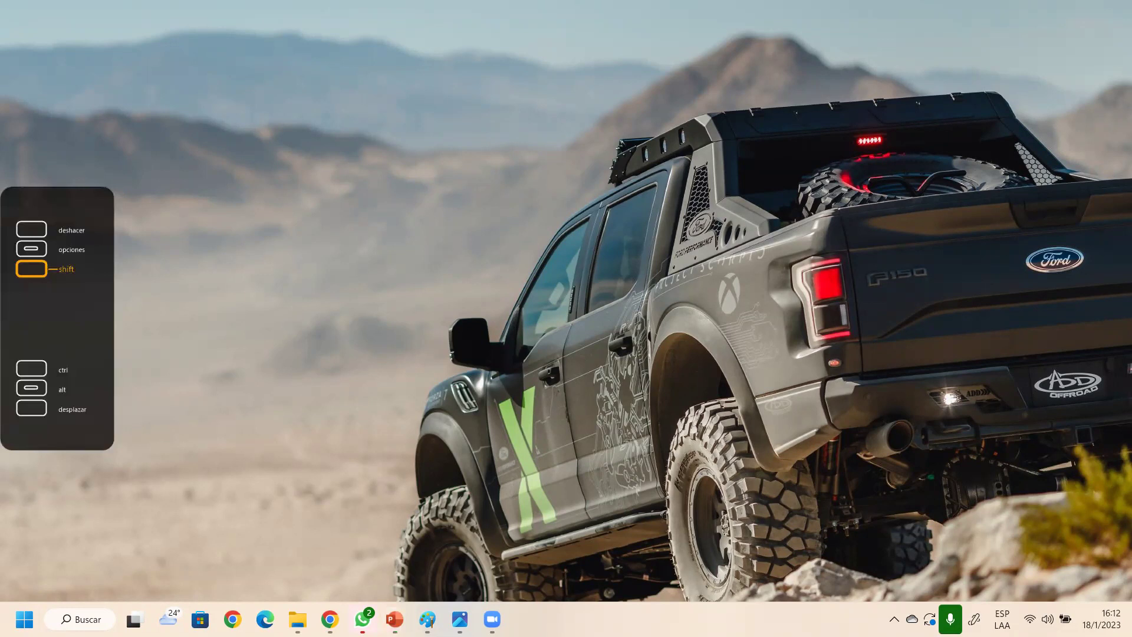
mouse_move(537, 6)
mouse_down()
mouse_move(538, 27)
mouse_move(537, 1)
mouse_up()
click(34, 47)
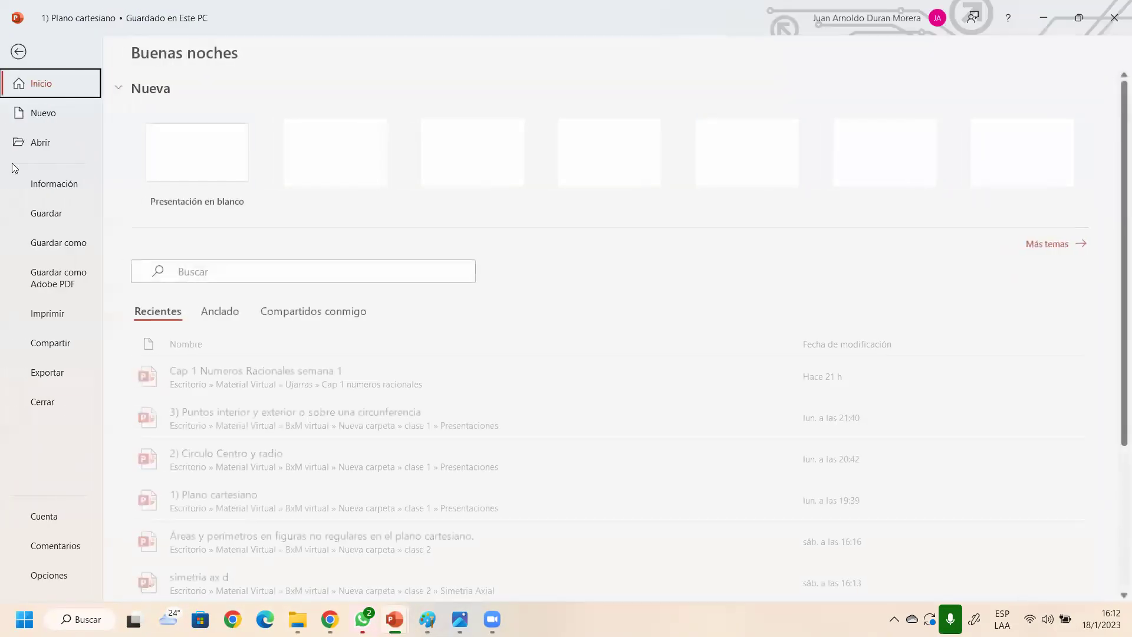
click(36, 372)
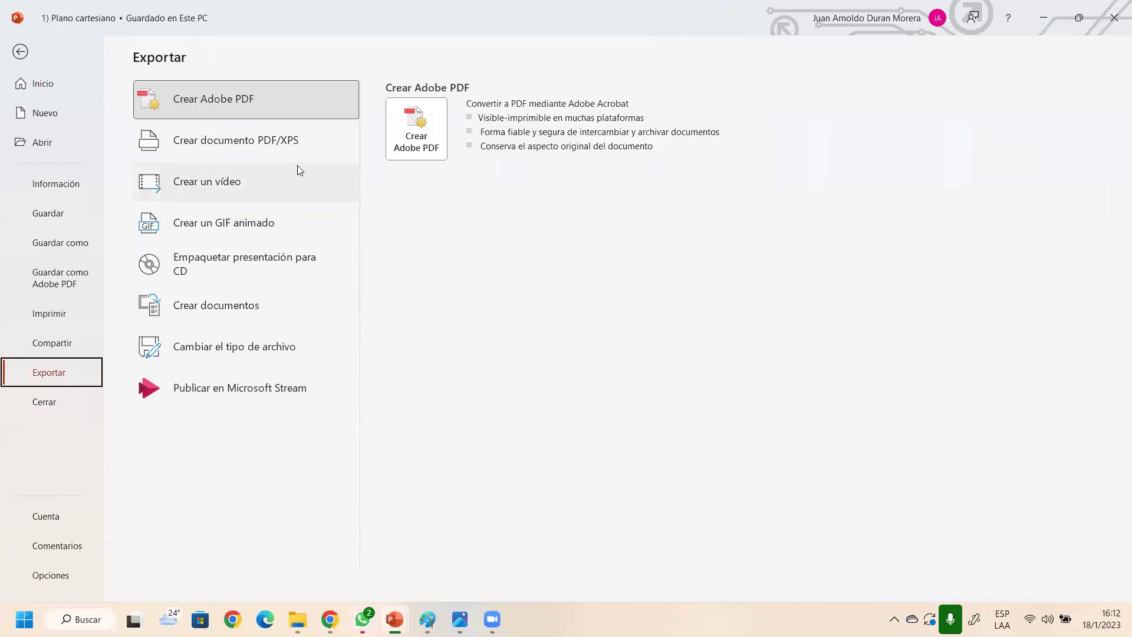
click(286, 146)
click(410, 200)
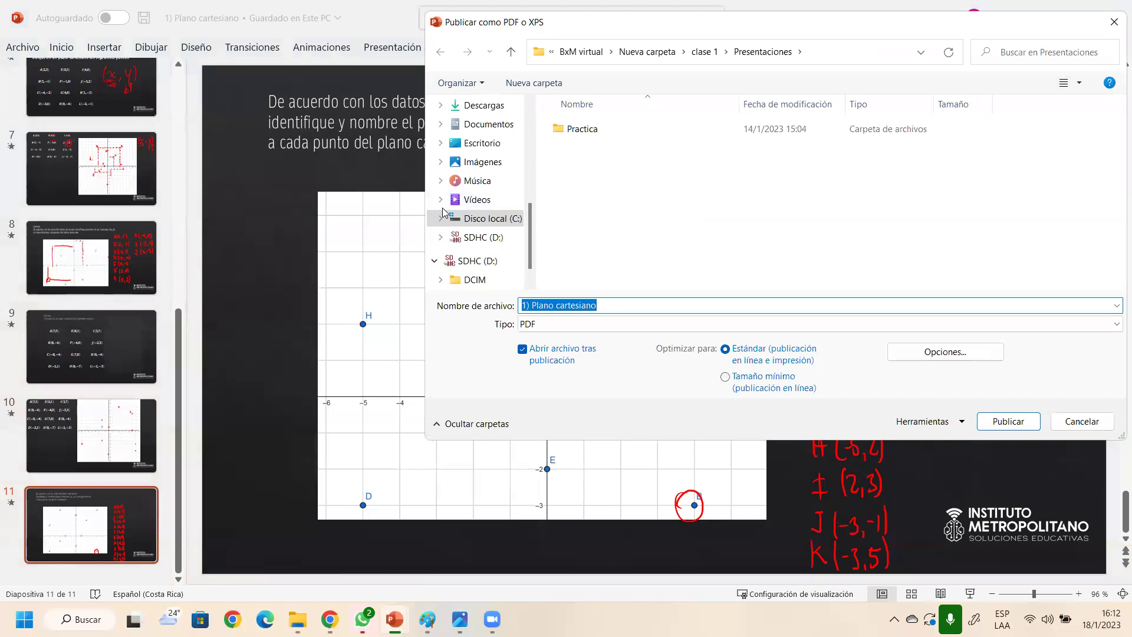
key(Right)
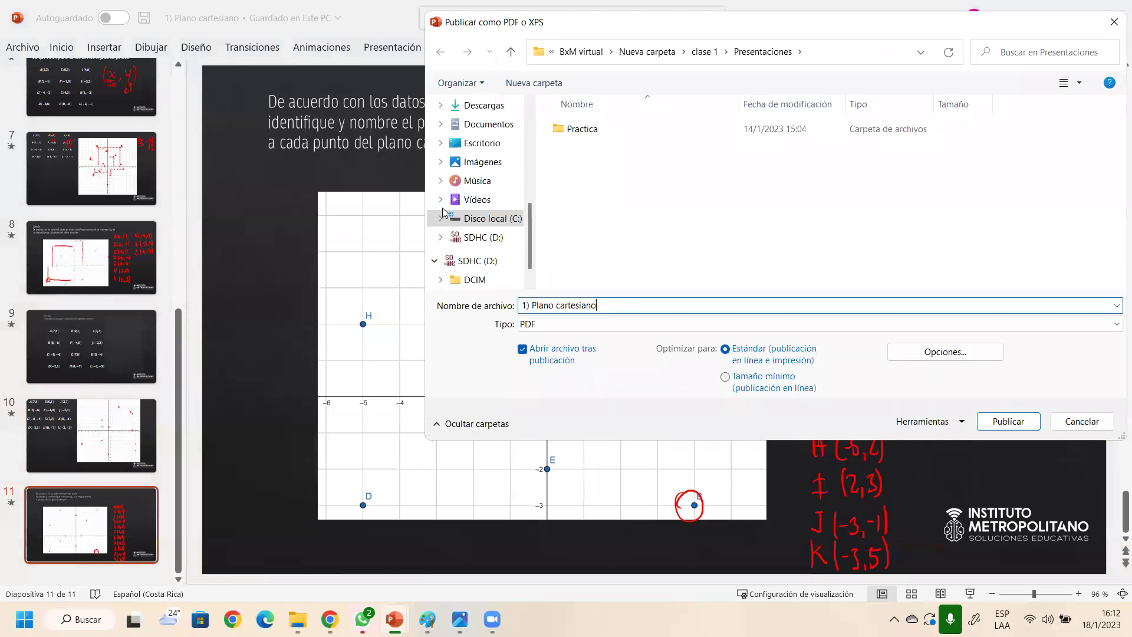
text(miercoles 3pm)
scroll(510, 185, up, 1)
click(495, 170)
click(1017, 422)
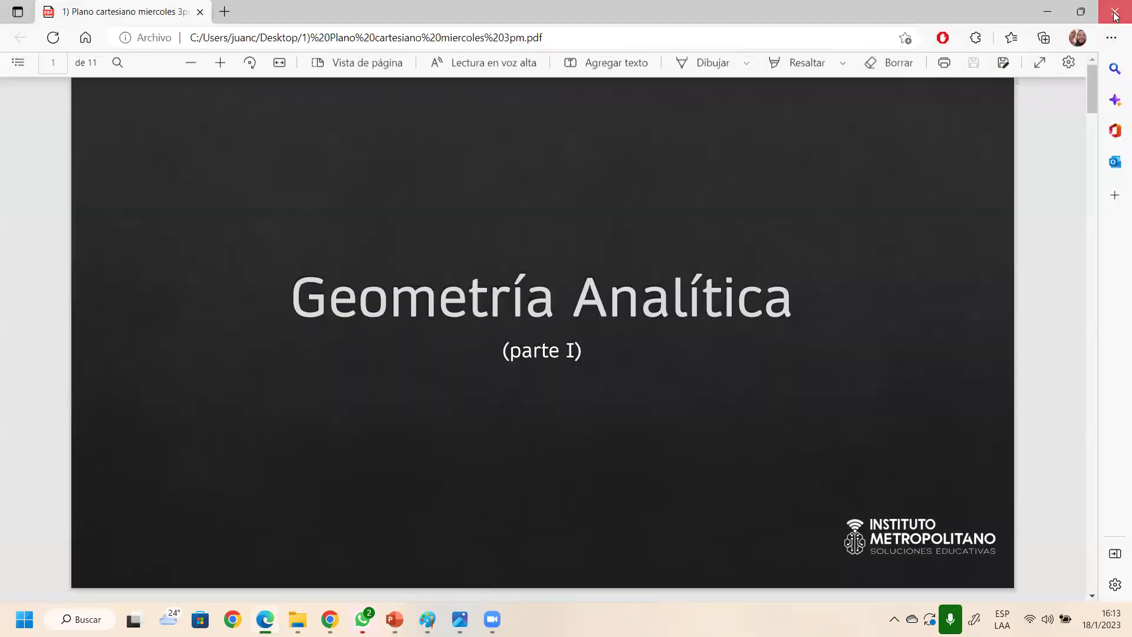
Close the exported PDF and the presentation, and select the "1) Plano cartesiano miercoles 3pm" PDF on the desktop
click(1114, 21)
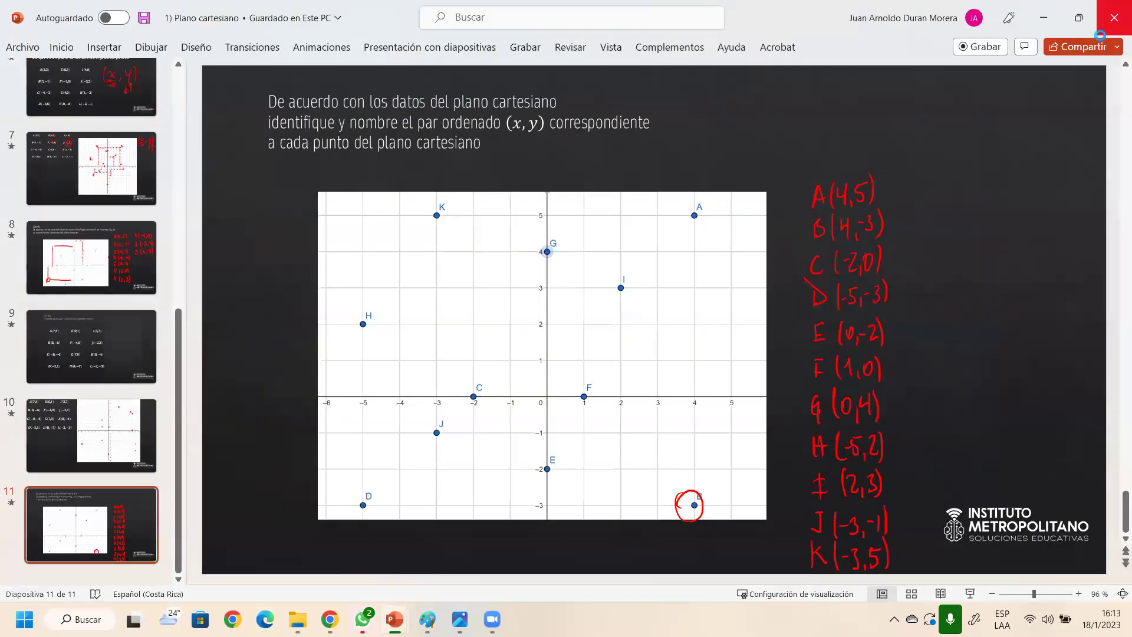
click(1114, 19)
click(593, 338)
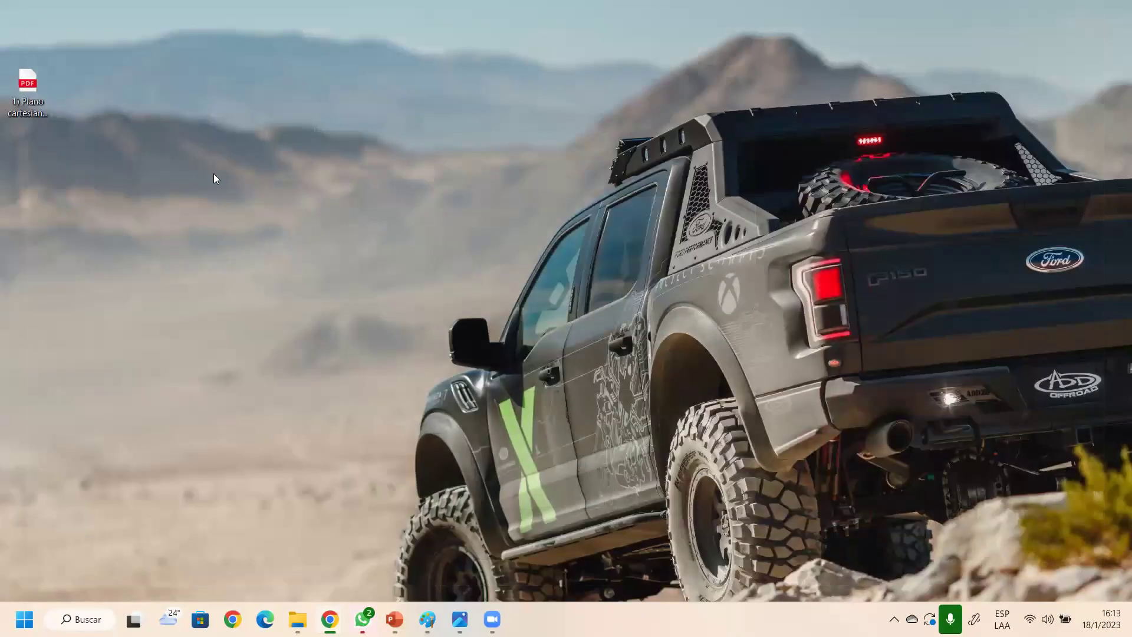
click(18, 109)
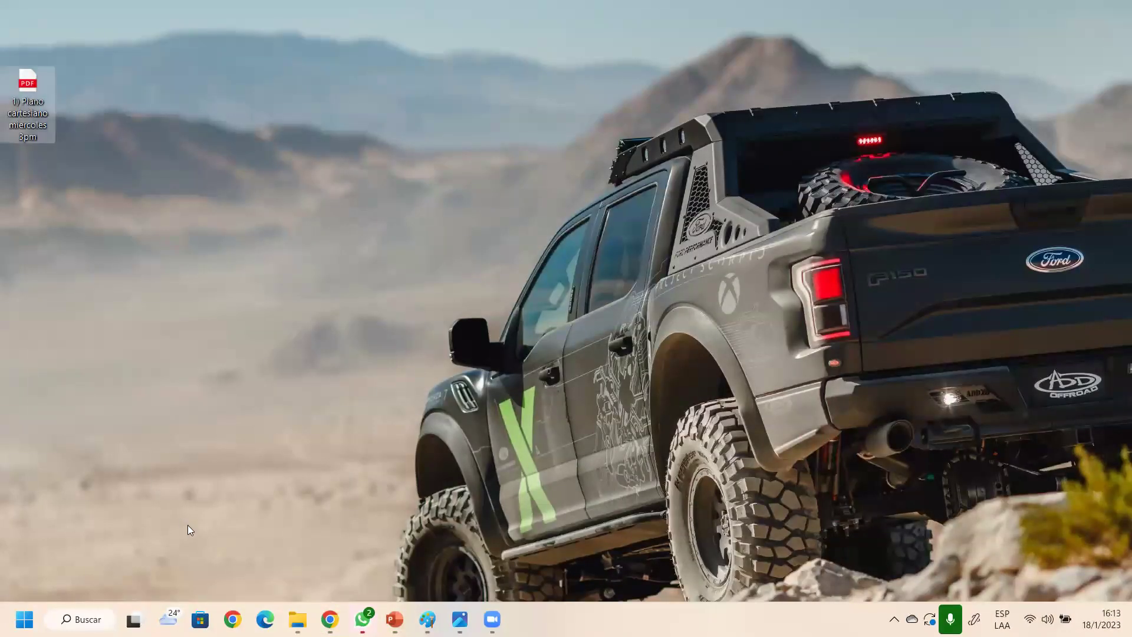
Bring the WhatsApp Web window onto this screen, search the chats for "mate" and open the "BXM MATE#3 Mierc 3pm" group
drag(1131, 112, 718, 56)
scroll(439, 309, down, 10)
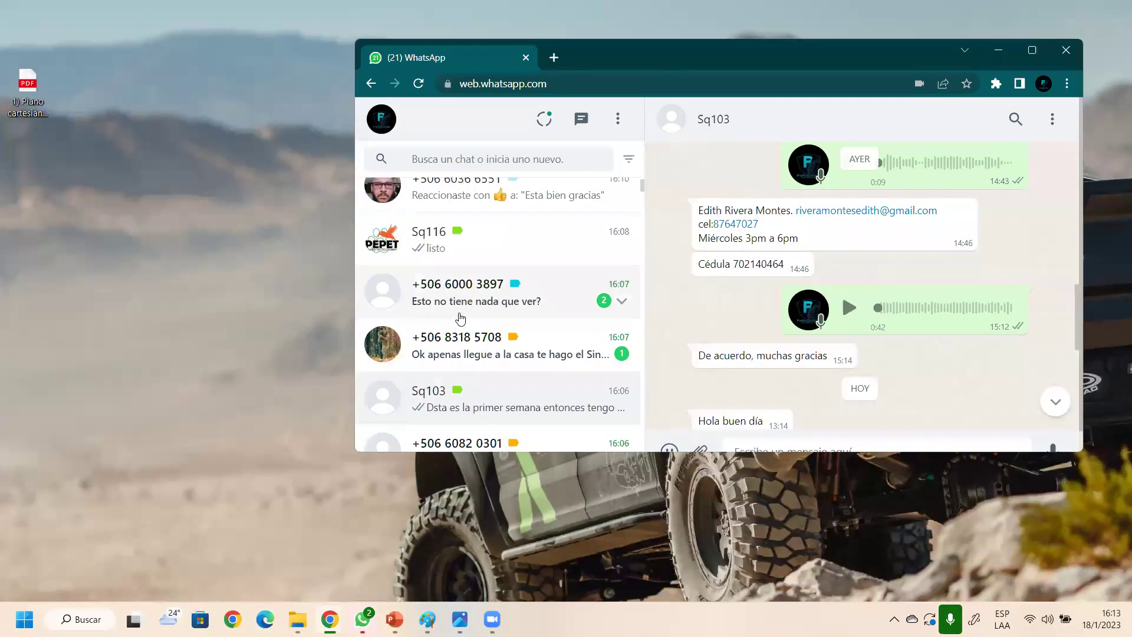
scroll(463, 318, down, 10)
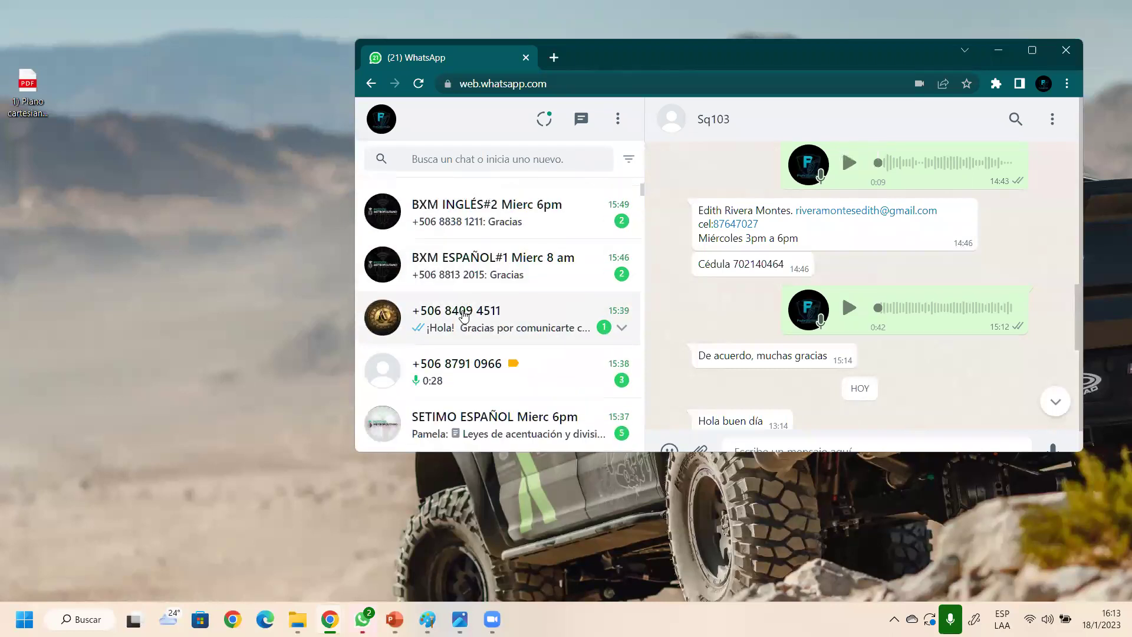
scroll(463, 315, up, 3)
click(449, 163)
text(mate)
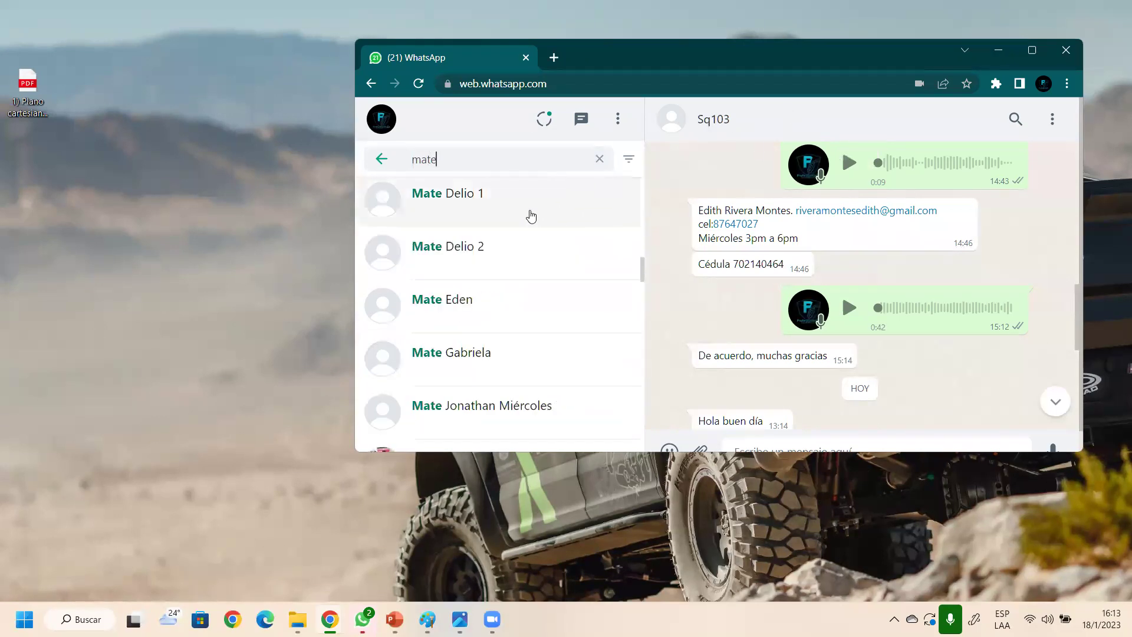
scroll(531, 214, up, 5)
scroll(527, 218, up, 3)
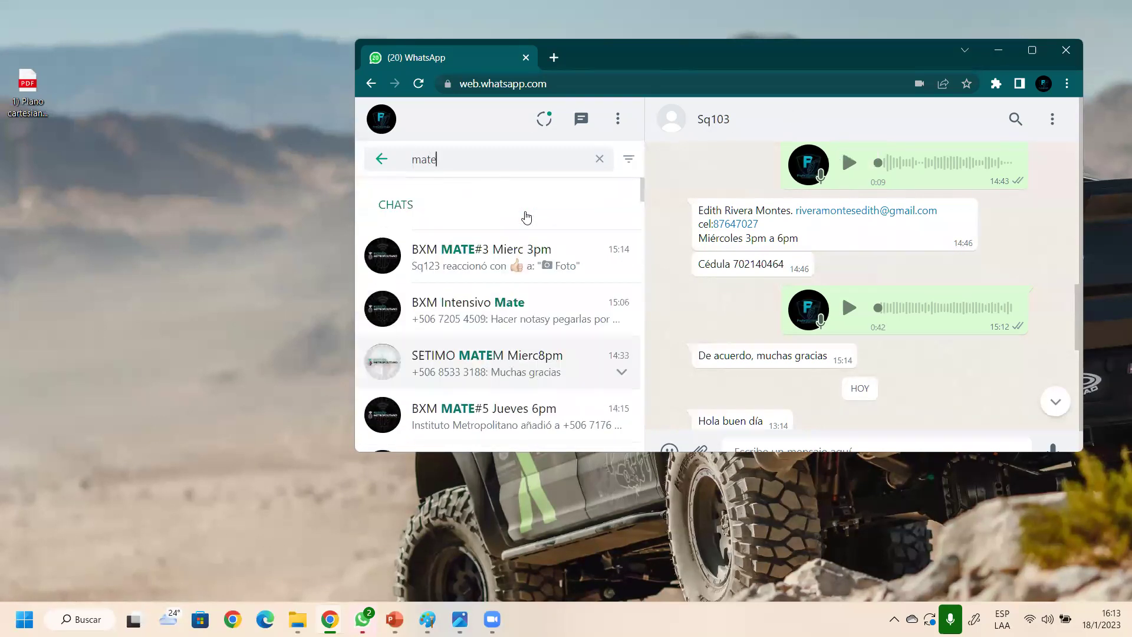
click(498, 270)
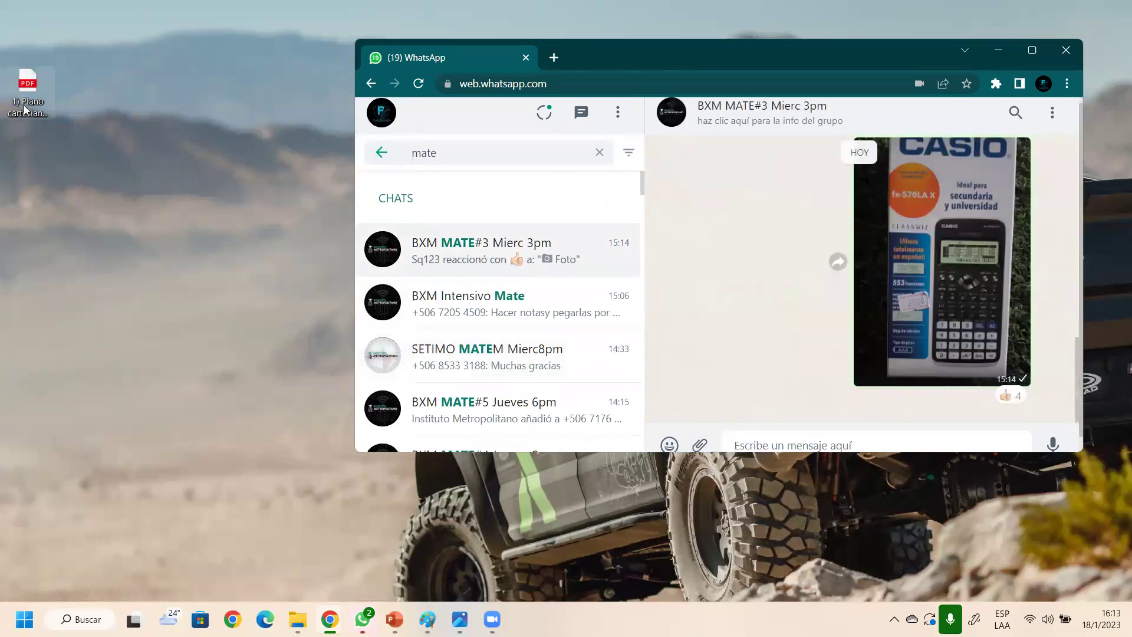
Move the Plano cartesiano PDF icon inward on the desktop, select "Primera parte folleto (1)" in Descargas and restore that window to a smaller size
drag(27, 102, 153, 166)
mouse_move(298, 619)
click(259, 528)
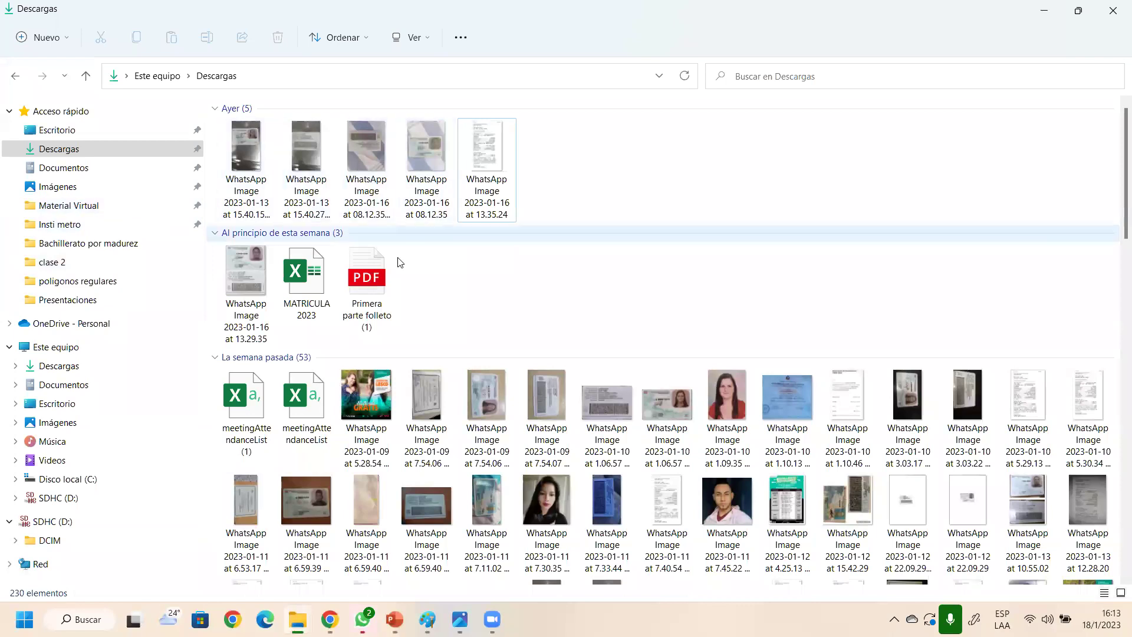
click(367, 282)
click(622, 33)
click(605, 21)
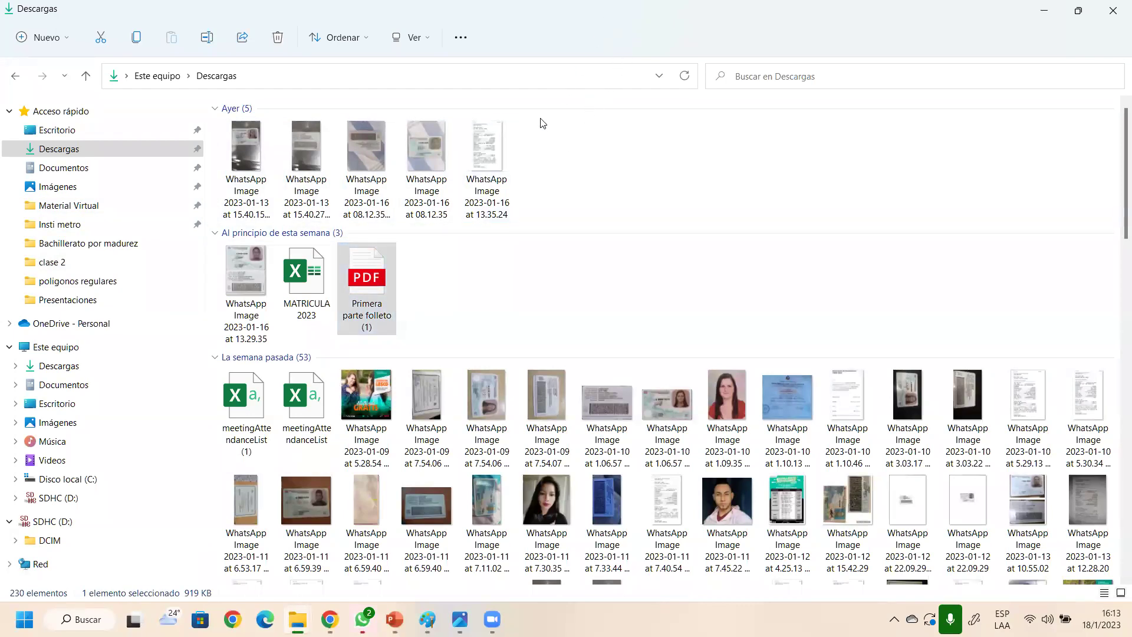
key(super+Down)
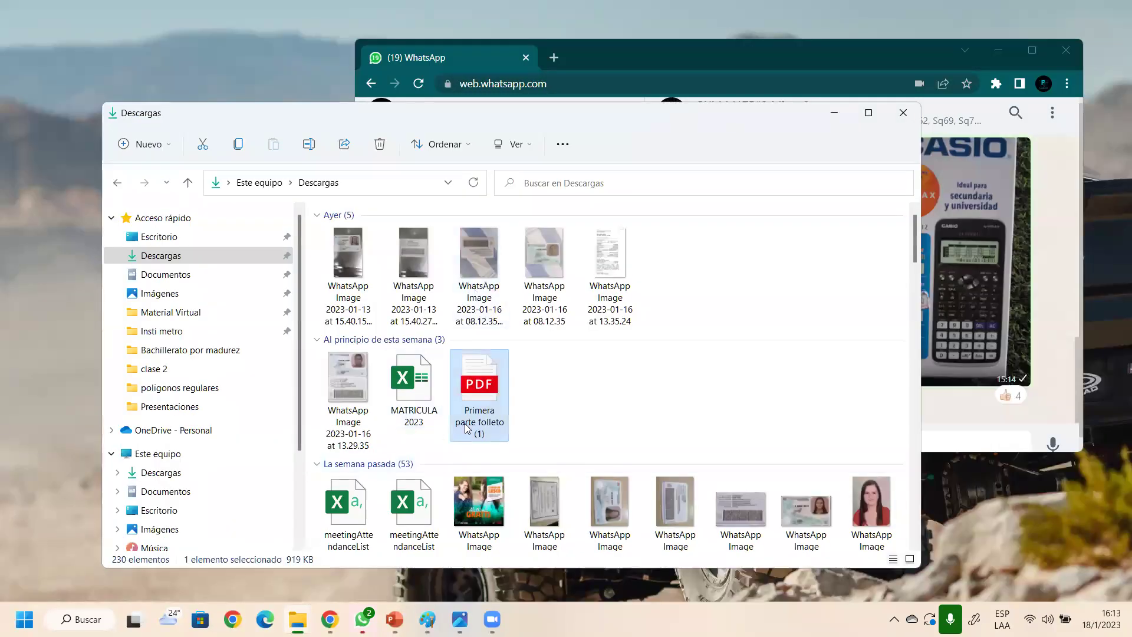
Reposition the WhatsApp window beside the selected file and send "Primera parte folleto (1).pdf" to the "BXM MATE#3 Mierc 3pm" group
click(766, 59)
drag(796, 53, 877, 26)
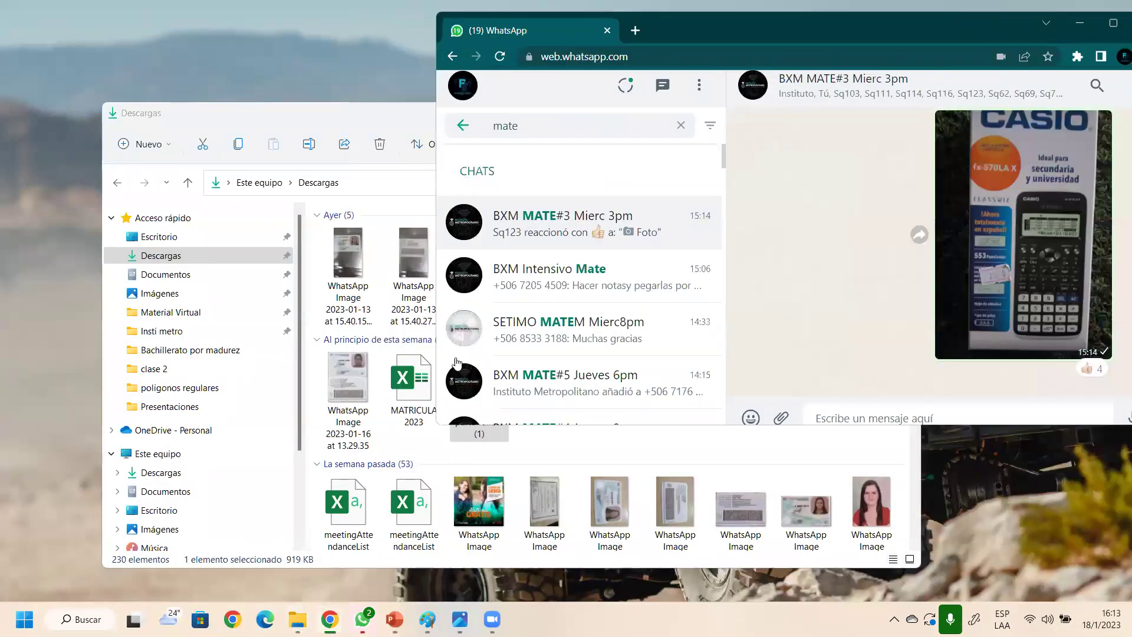
drag(479, 435, 911, 285)
click(1118, 407)
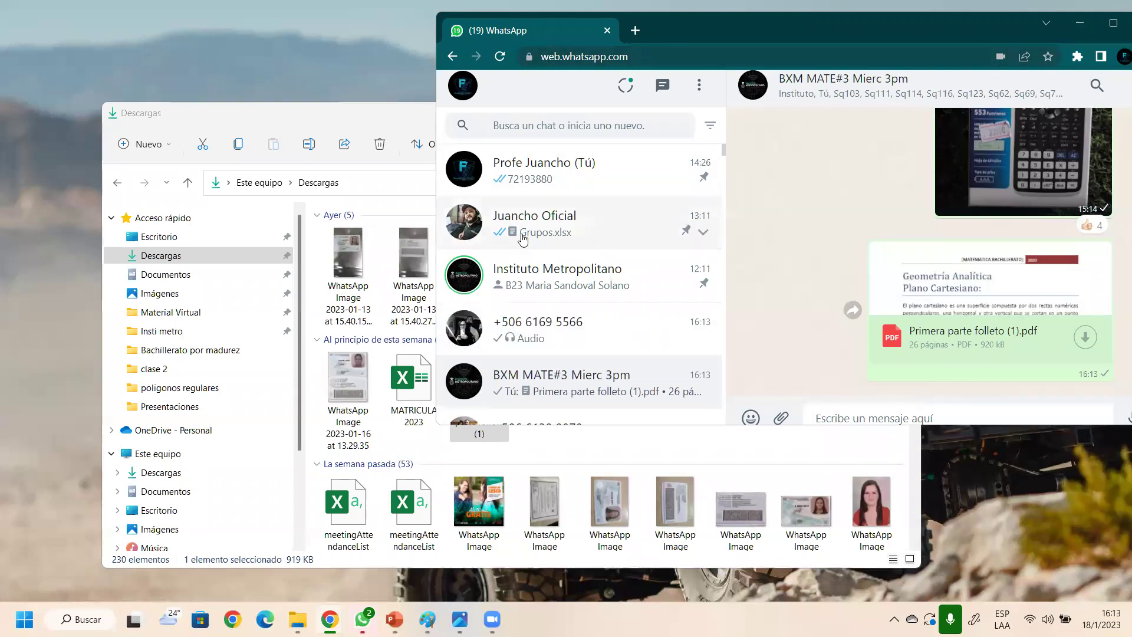
Minimize the Descargas window and move the Plano cartesiano PDF icon closer to the WhatsApp window
drag(326, 109, 169, 125)
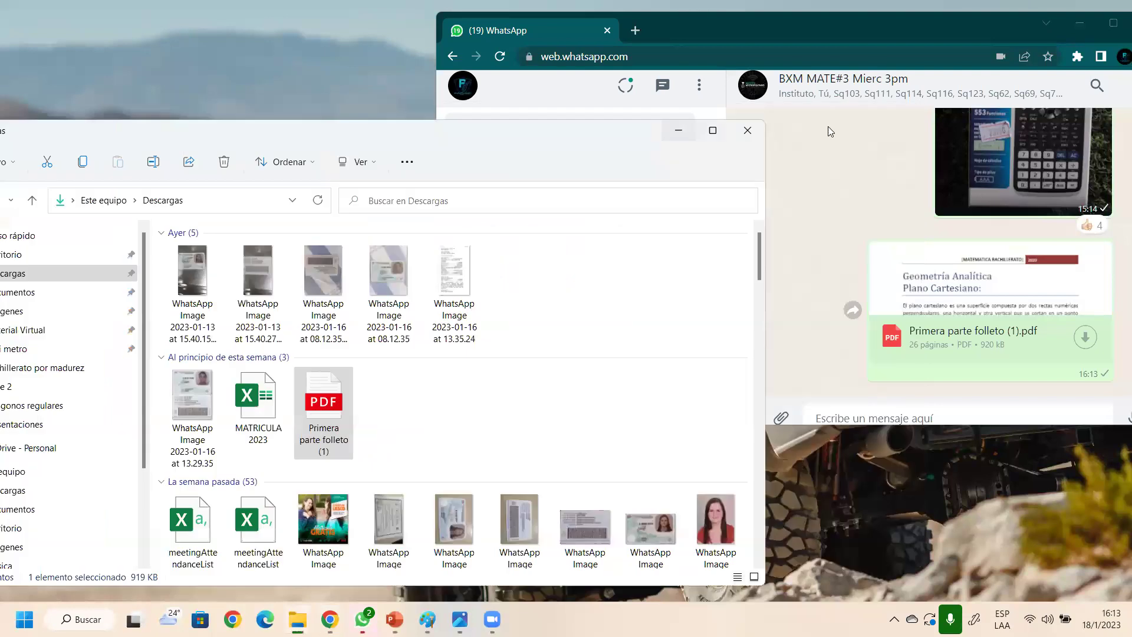
click(675, 135)
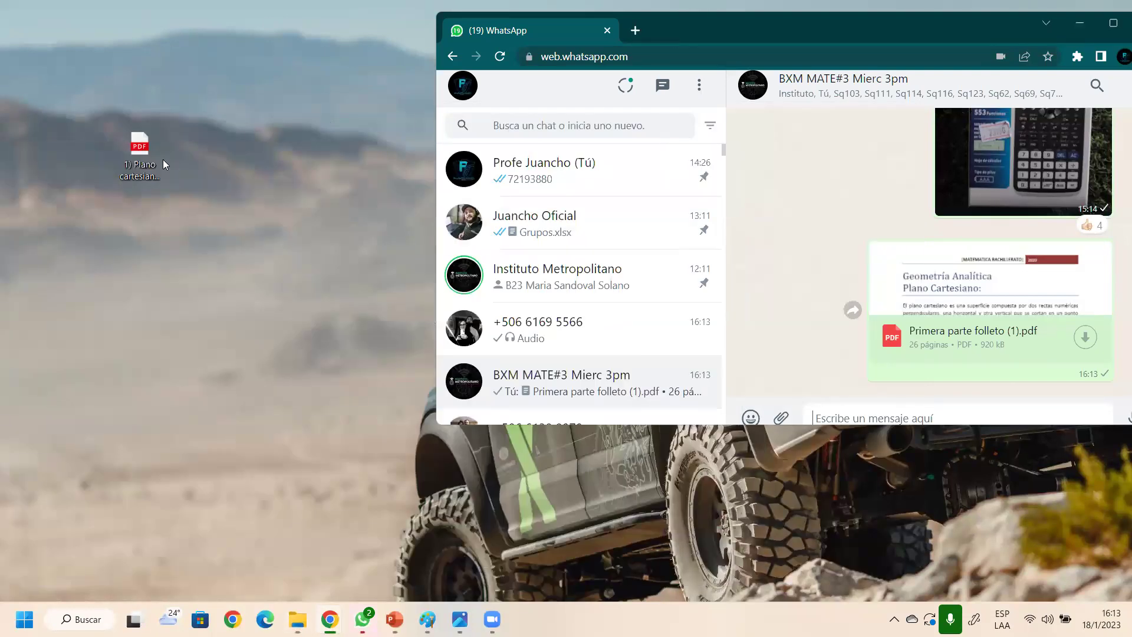
drag(158, 161, 313, 221)
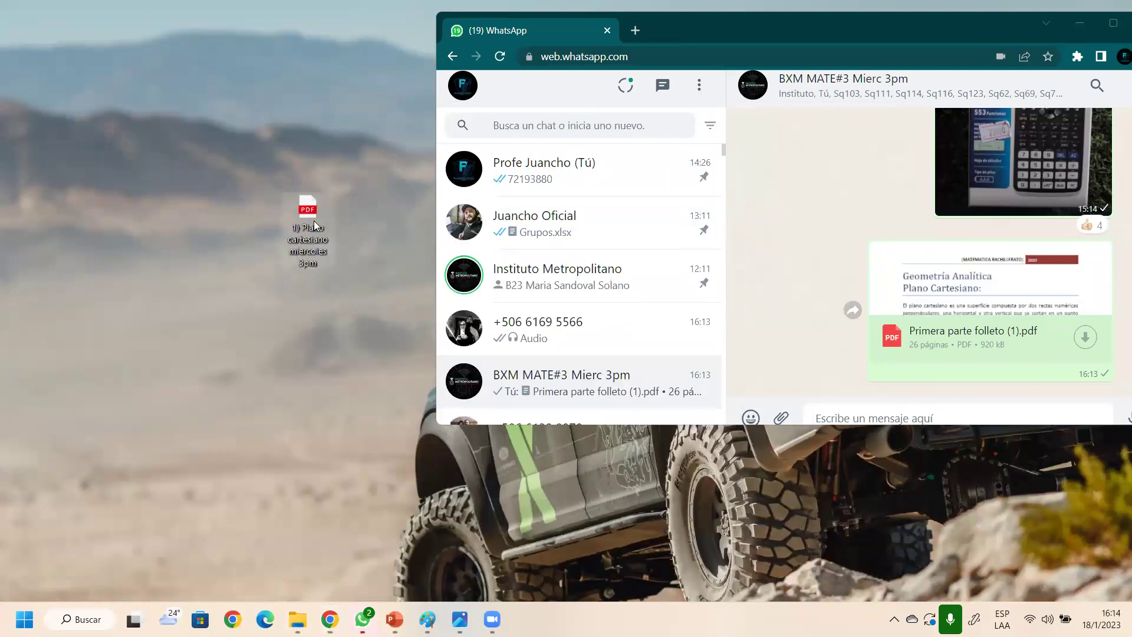
Open the "1) Plano cartesiano miercoles 3pm" PDF, look through its slides up to page 11 and close it
double_click(310, 222)
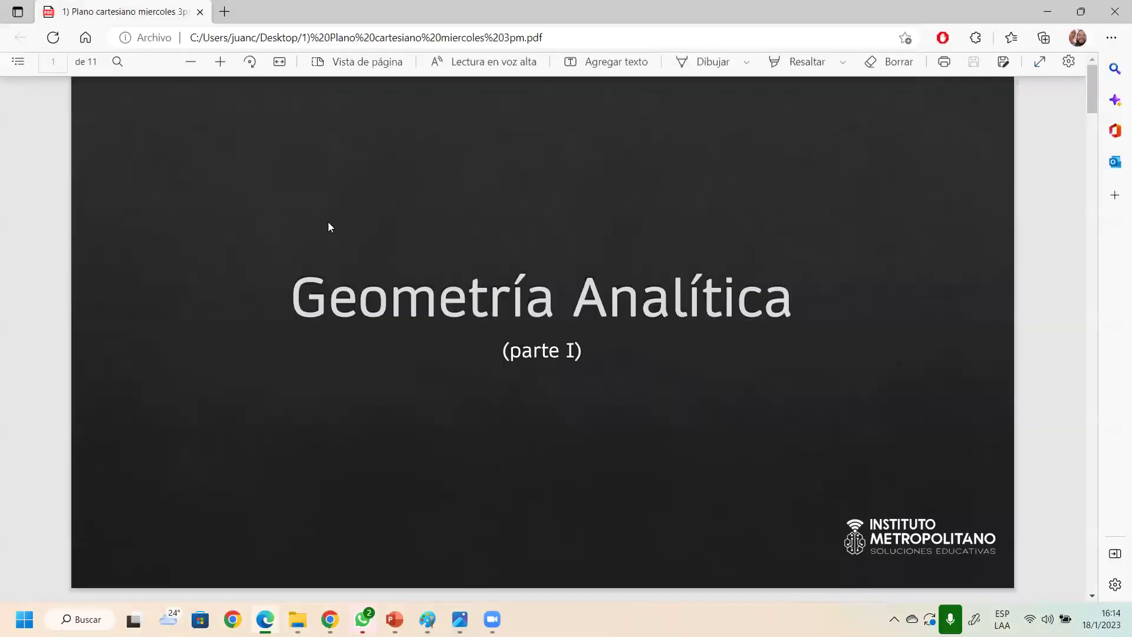
scroll(343, 248, down, 2)
scroll(346, 269, down, 20)
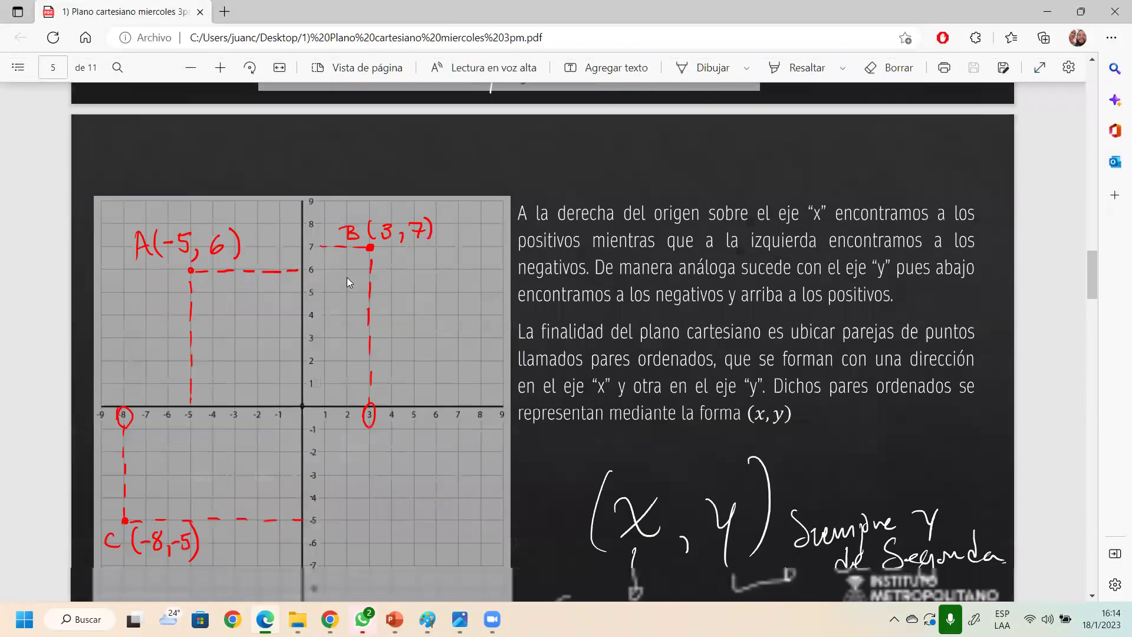
scroll(347, 287, down, 15)
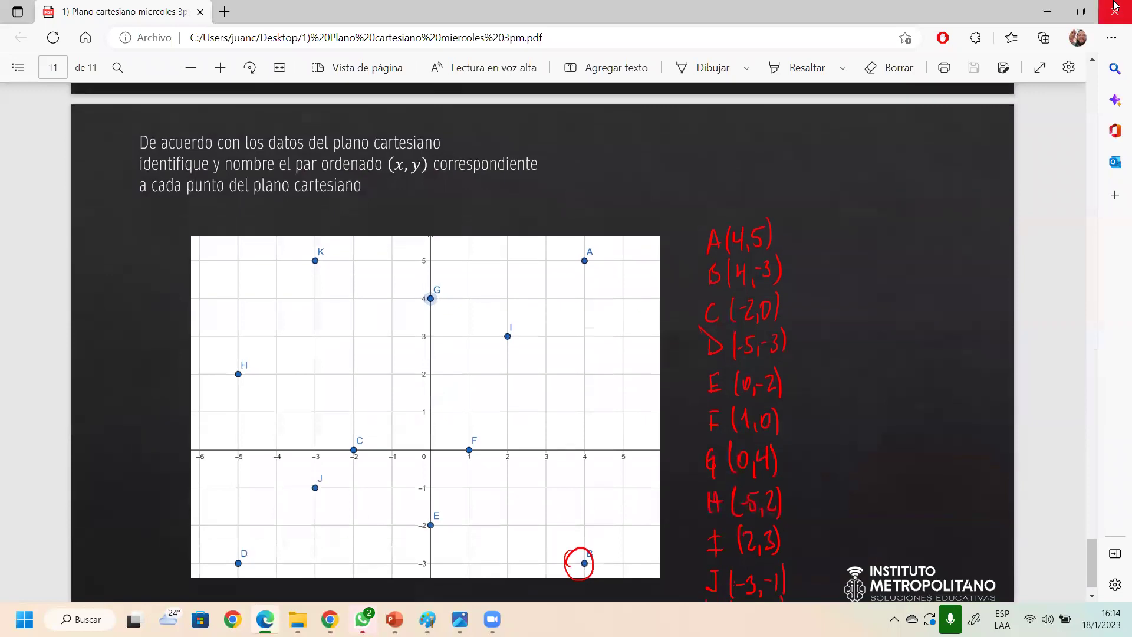
key(alt+F4)
Send "1) Plano cartesiano miercoles 3pm.pdf" to the "BXM MATE#3 Mierc 3pm" group and move the WhatsApp window off this screen
drag(311, 225, 914, 352)
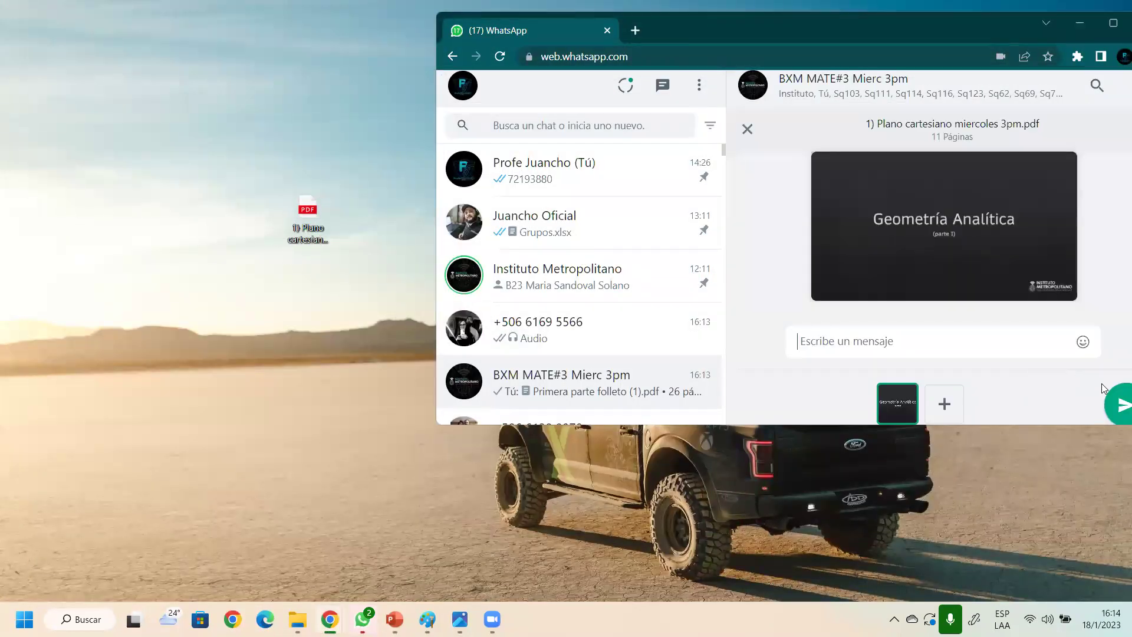
click(1117, 404)
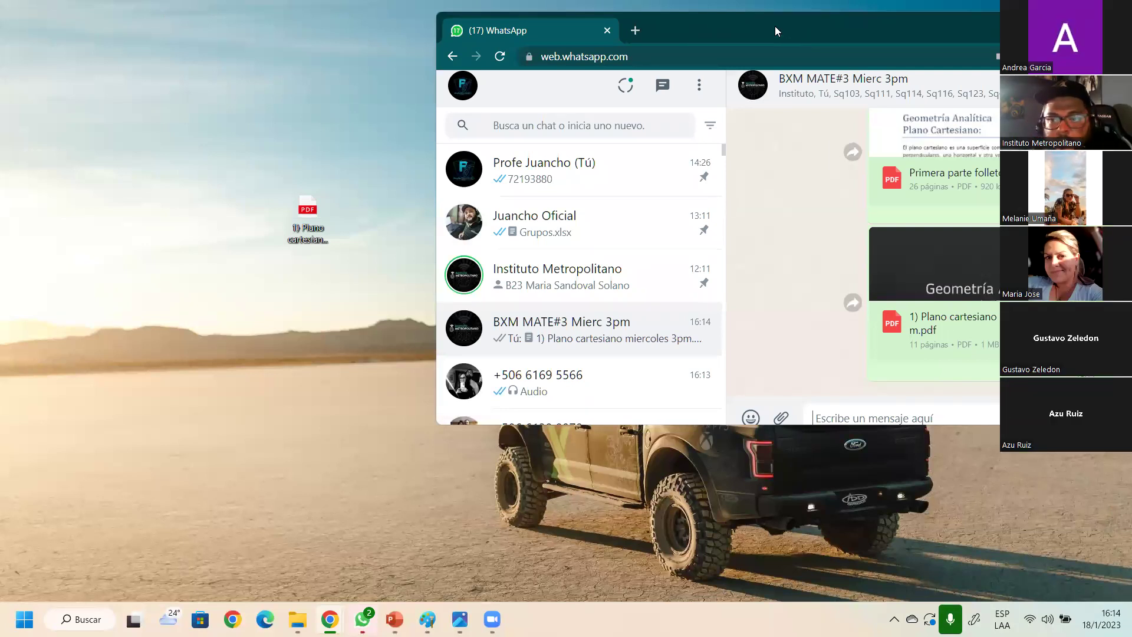
drag(775, 27, 530, 30)
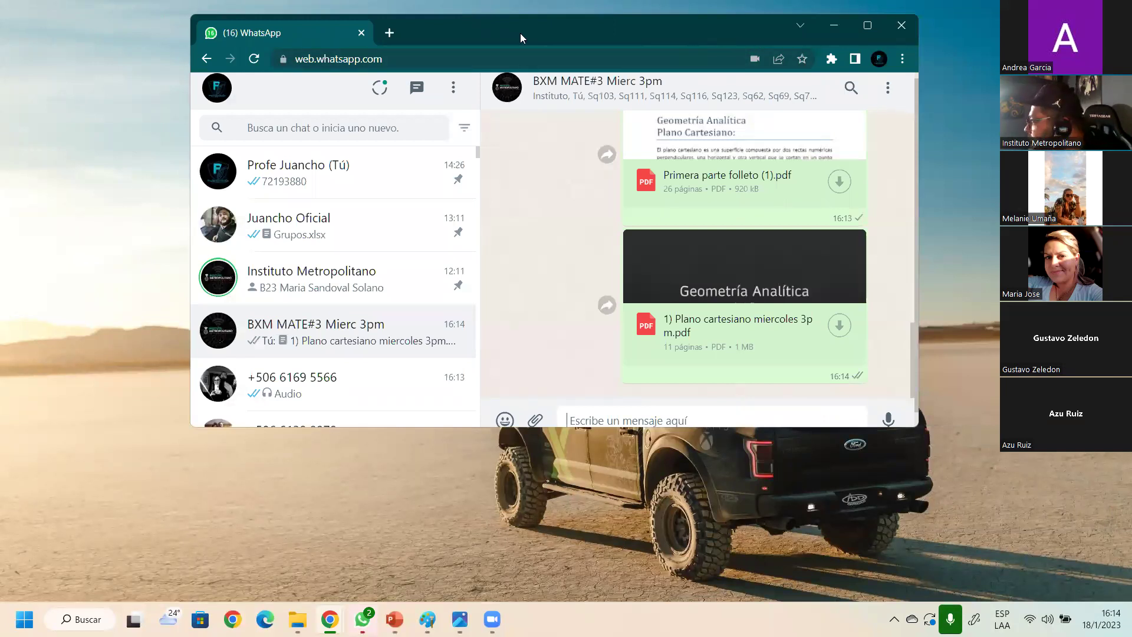
drag(519, 33, 1131, 33)
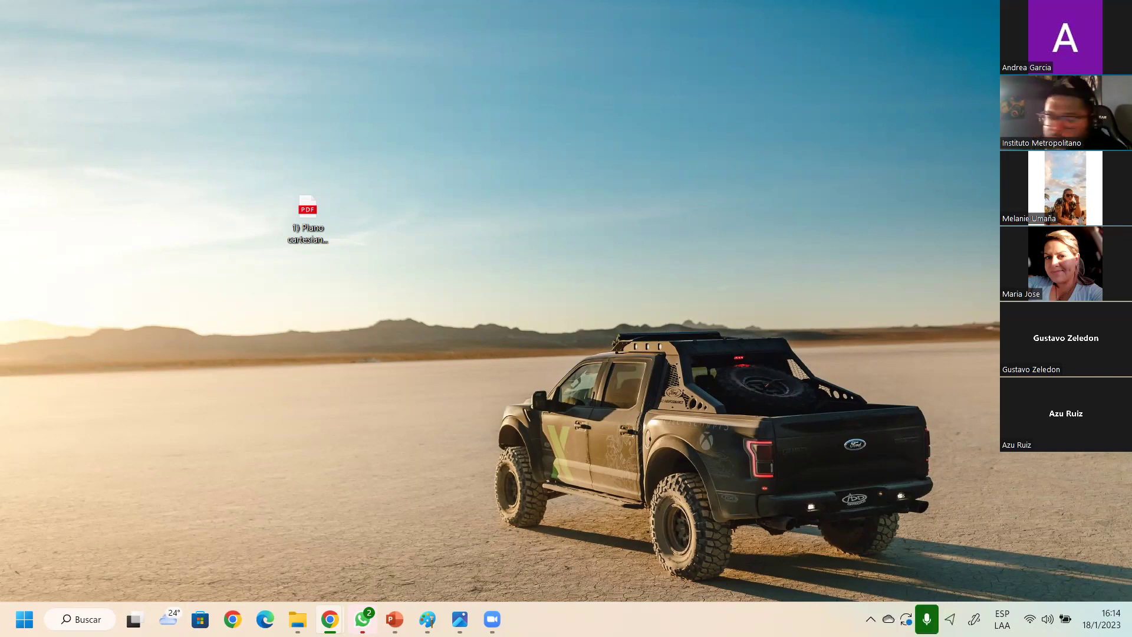
Switch to PowerPoint, publish the circle presentation to the desktop as the PDF "2) Circulo Centro y radio lunes", and close the resulting PDF
key(alt+Tab)
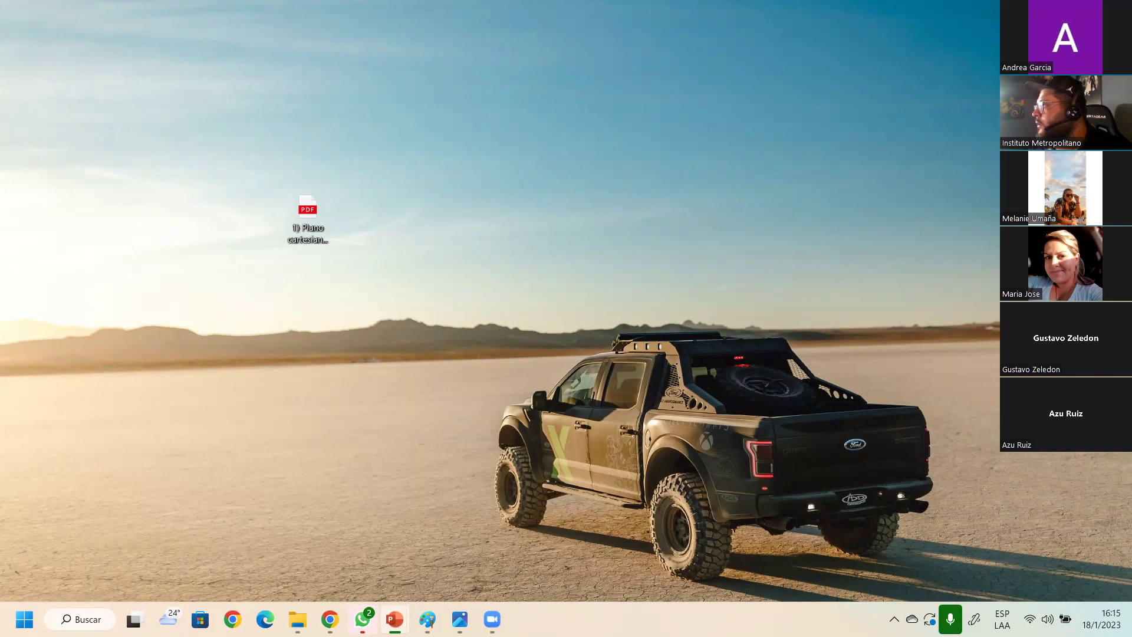
key(Return)
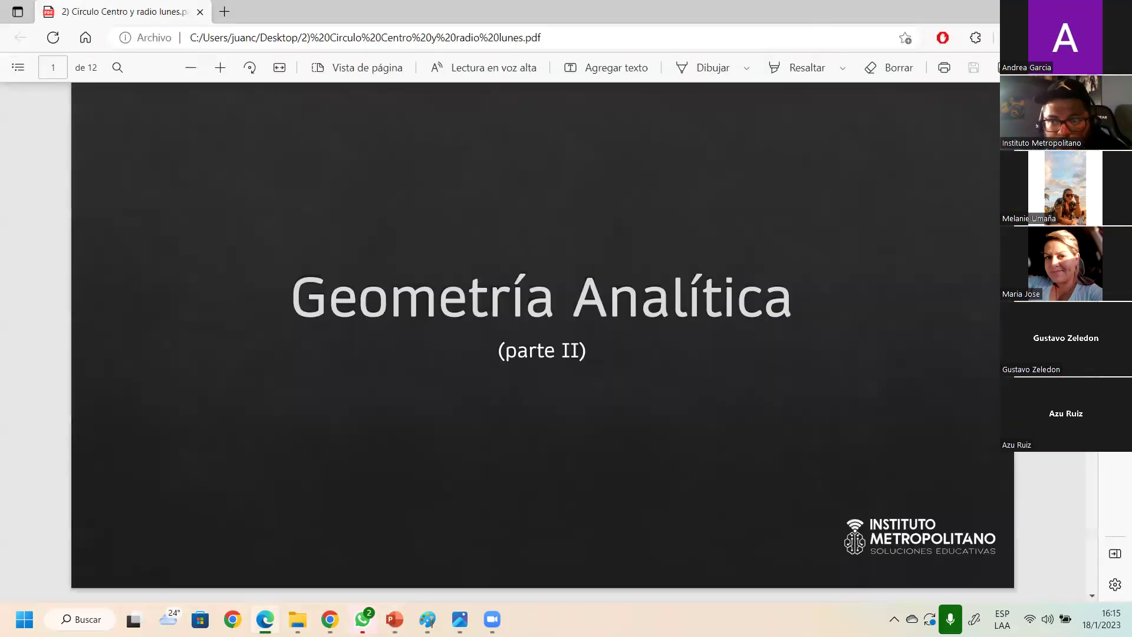
click(1118, 8)
Create a new folder named "Lunes" on the desktop
right_click(108, 89)
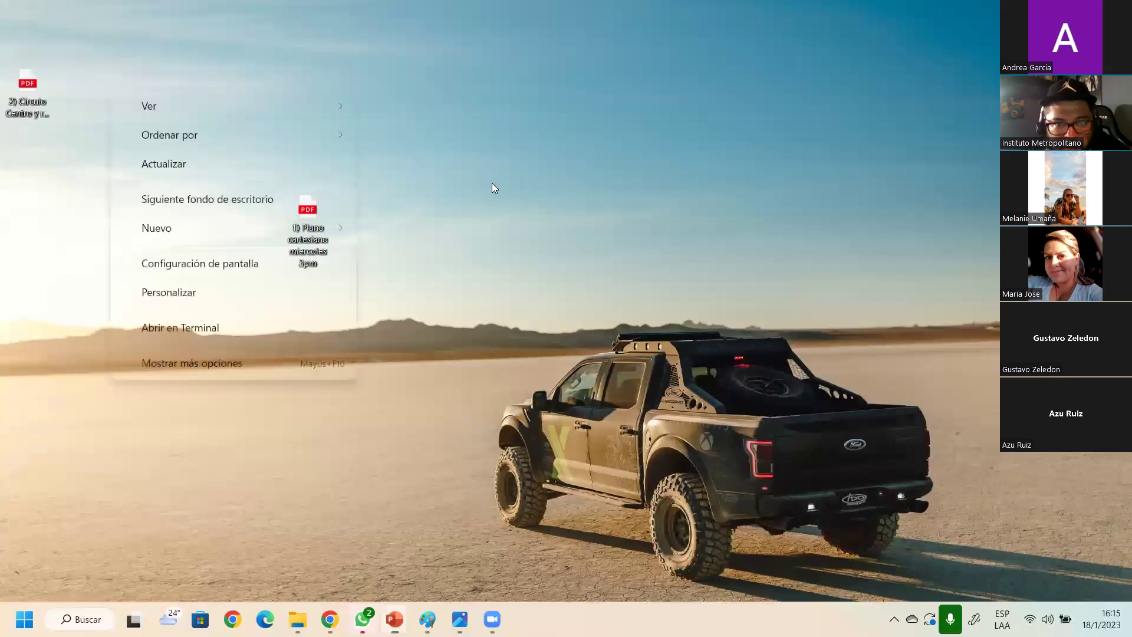
click(483, 243)
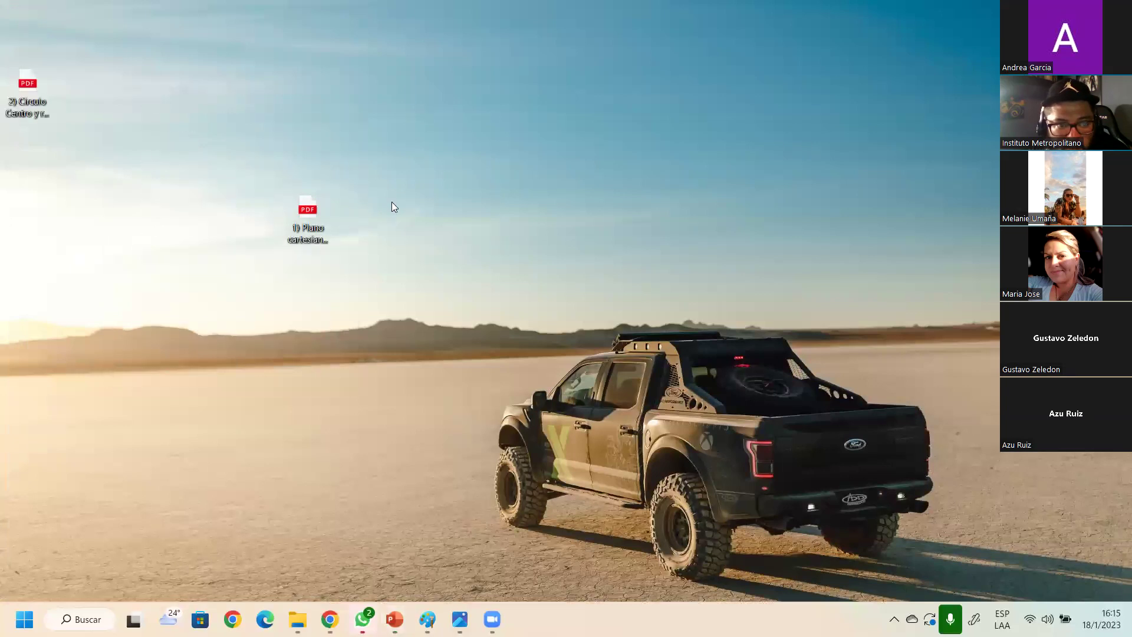
right_click(496, 182)
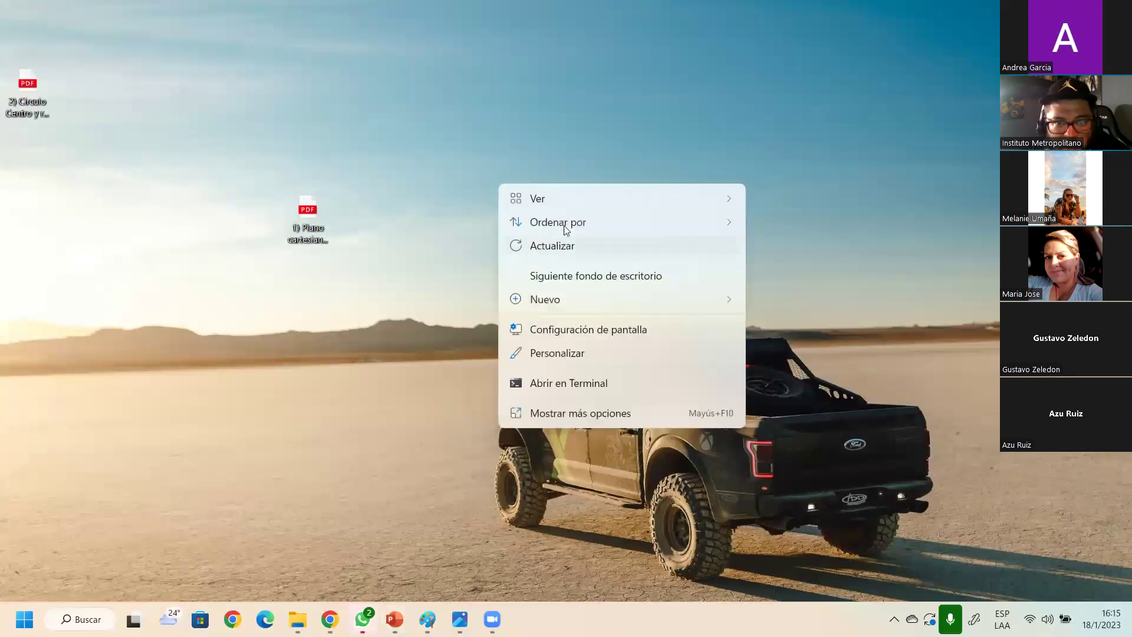
mouse_move(575, 306)
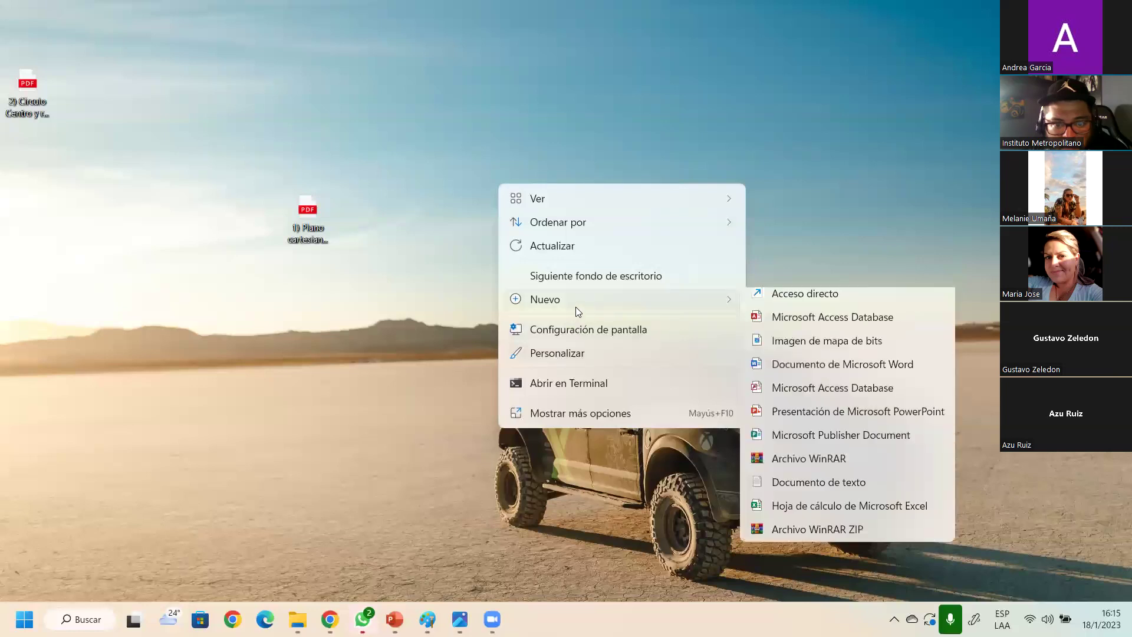
click(790, 303)
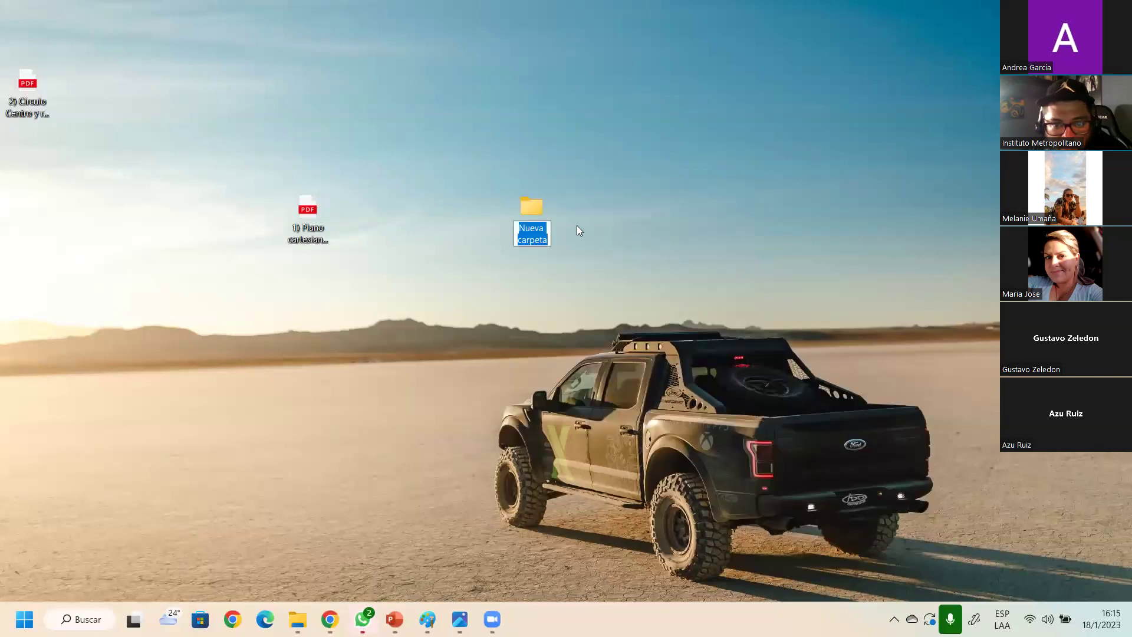
text(Lunes)
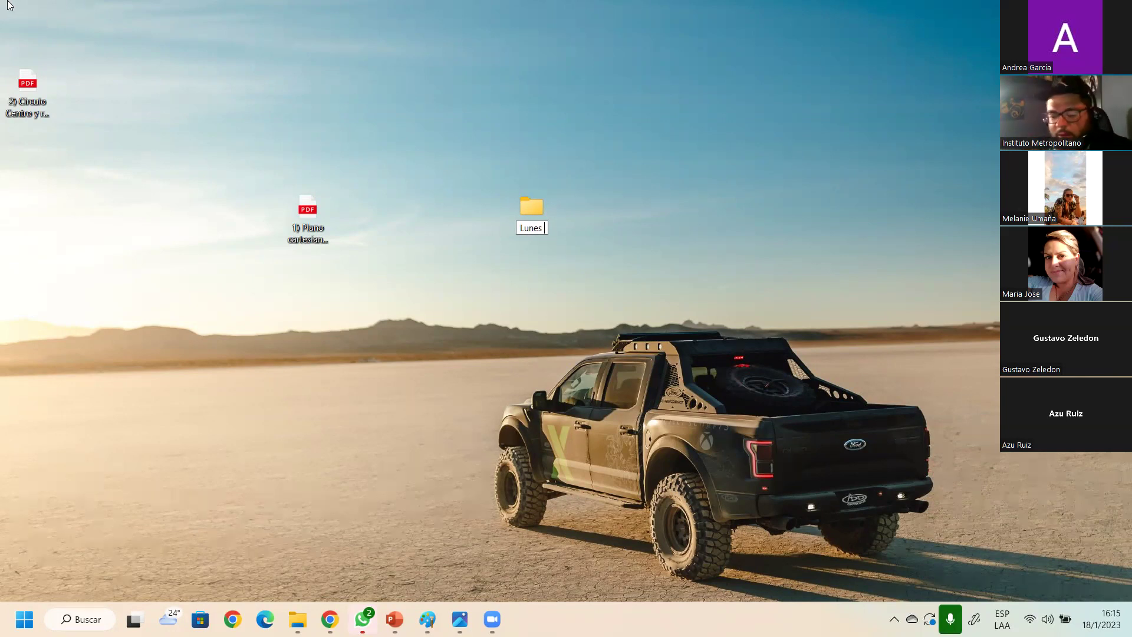
key(Return)
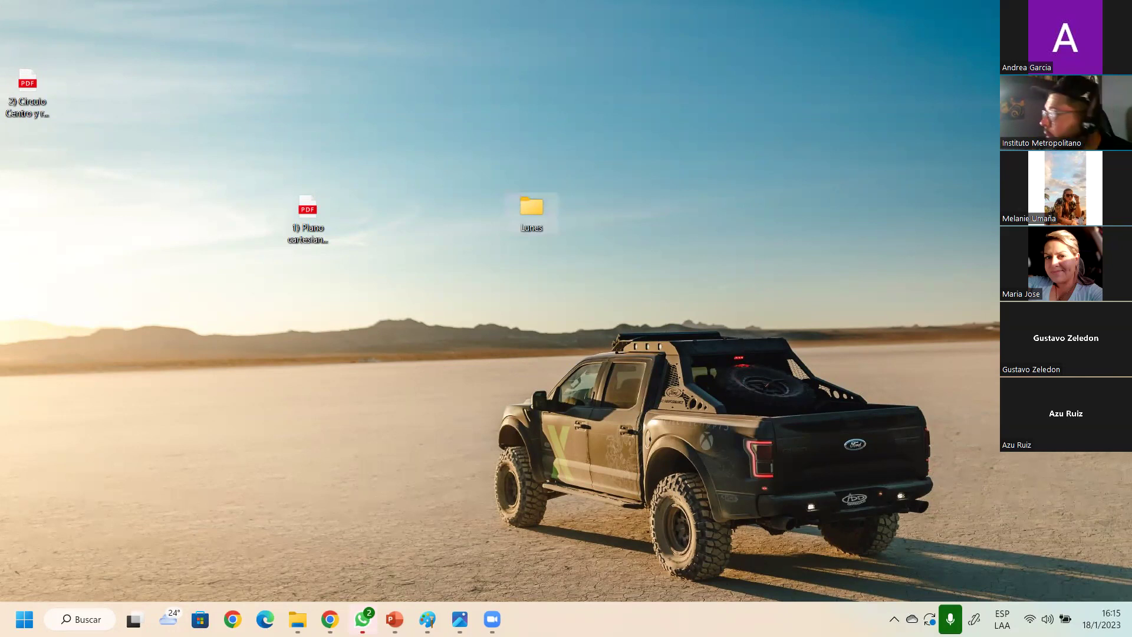
Move the "1) Plano cartesiano" and "2) Circulo Centro y radio lunes" PDFs into the Lunes folder on the desktop
key(alt+Tab)
key(alt+Tab)
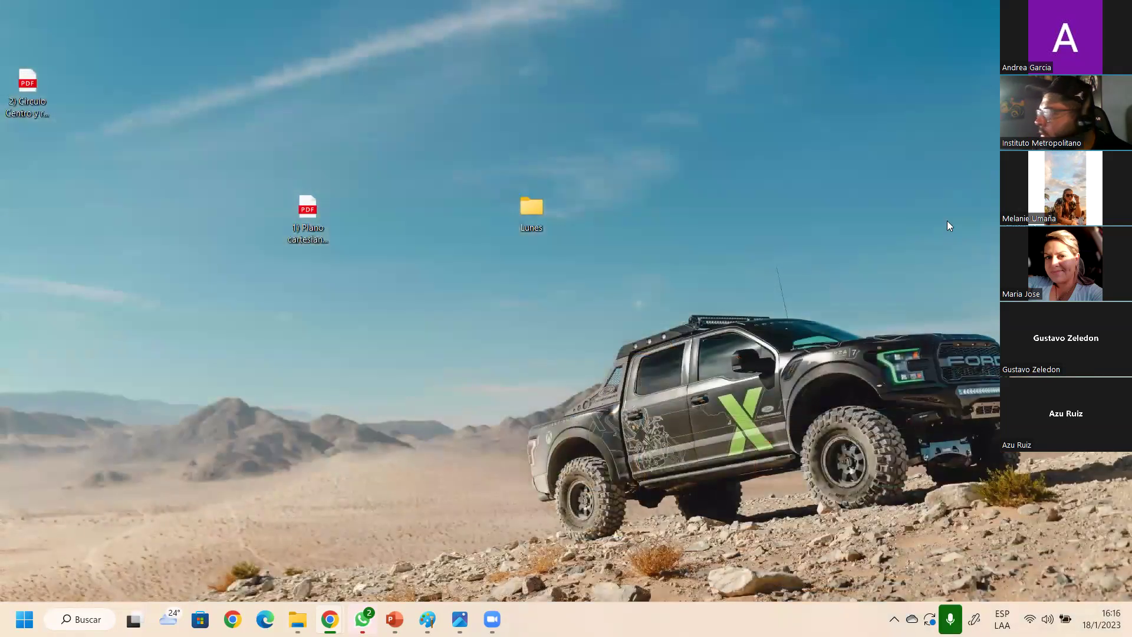
drag(472, 244, 529, 209)
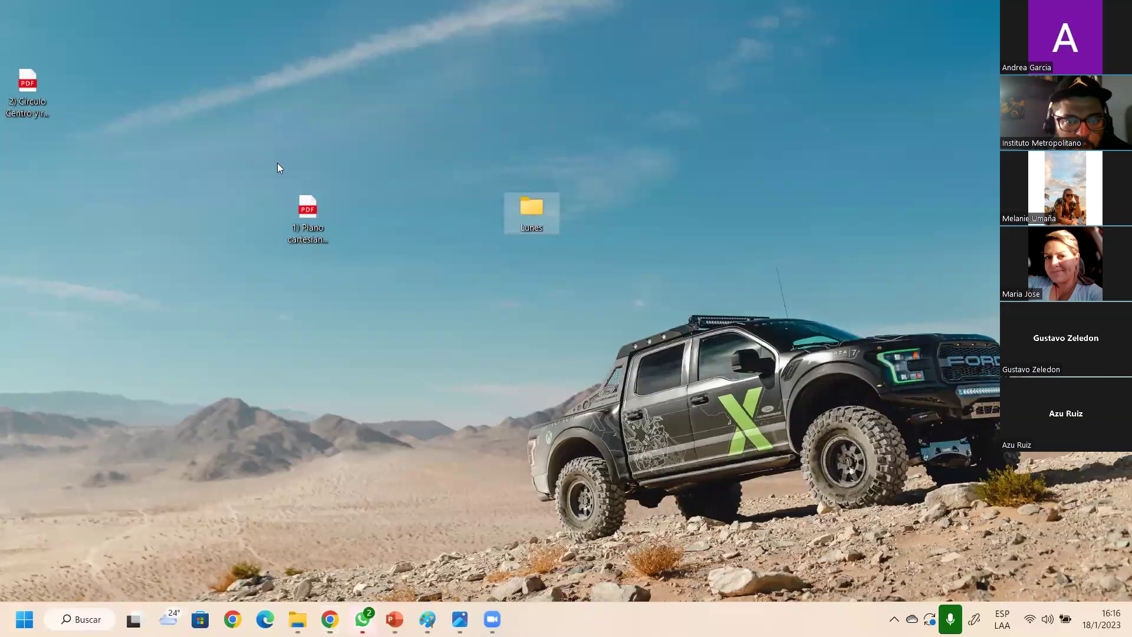
drag(36, 99, 534, 212)
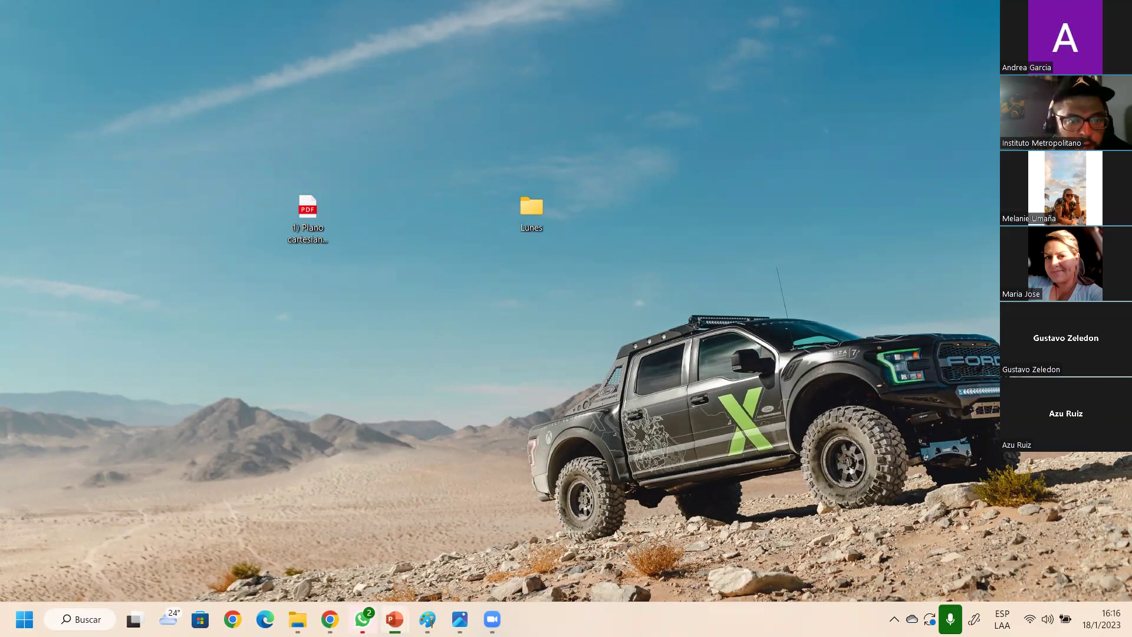
key(alt+Tab)
scroll(23, 65, up, 10)
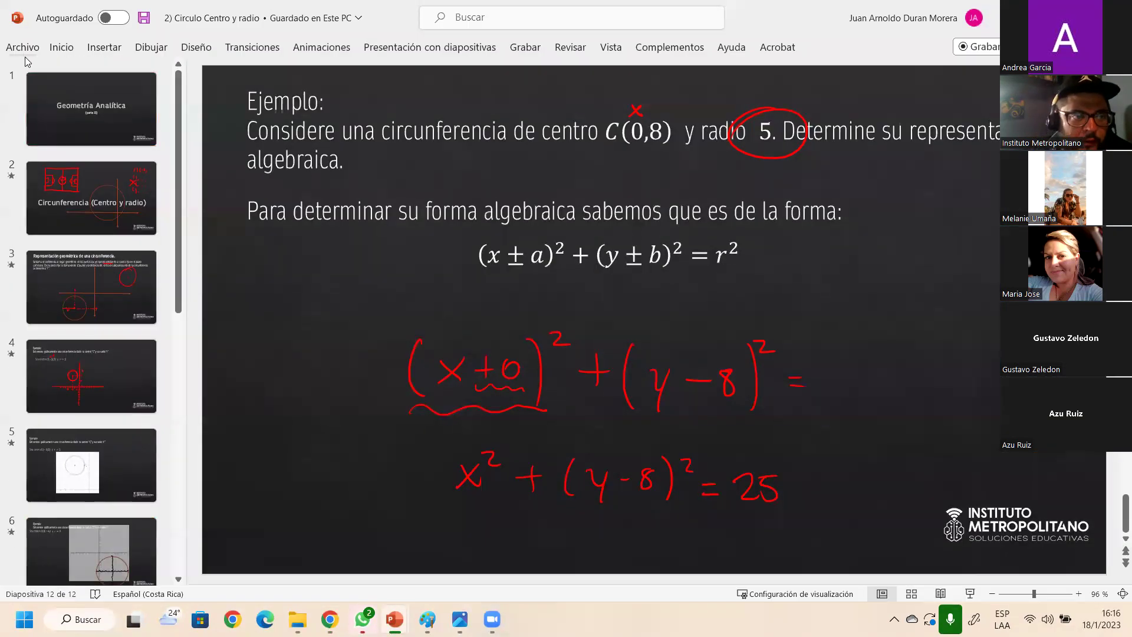
click(25, 48)
click(61, 375)
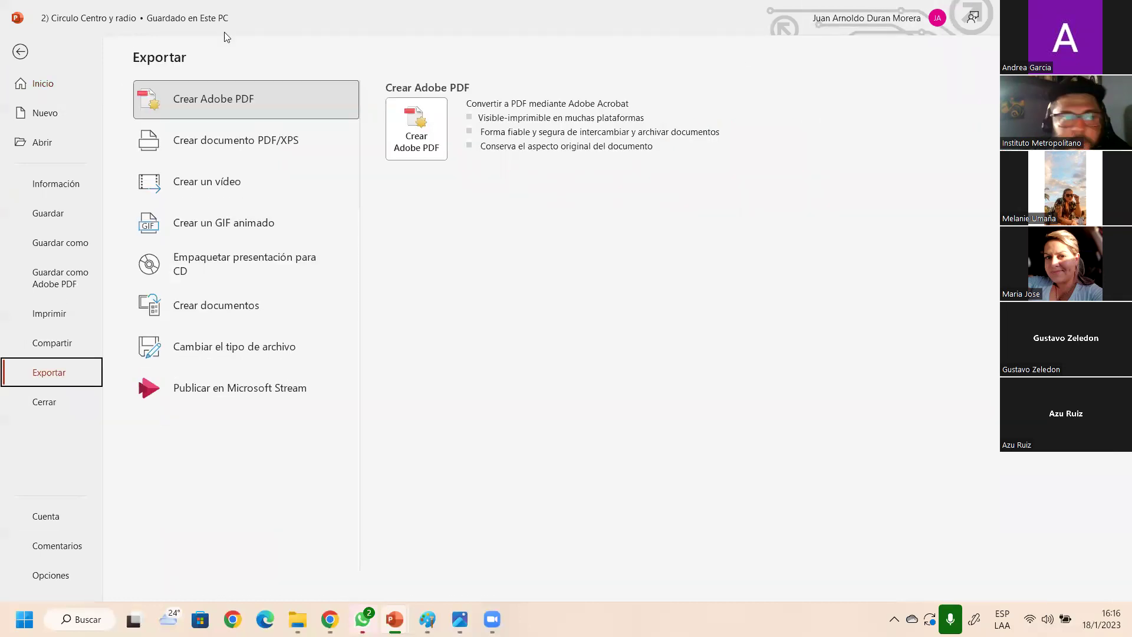
click(20, 52)
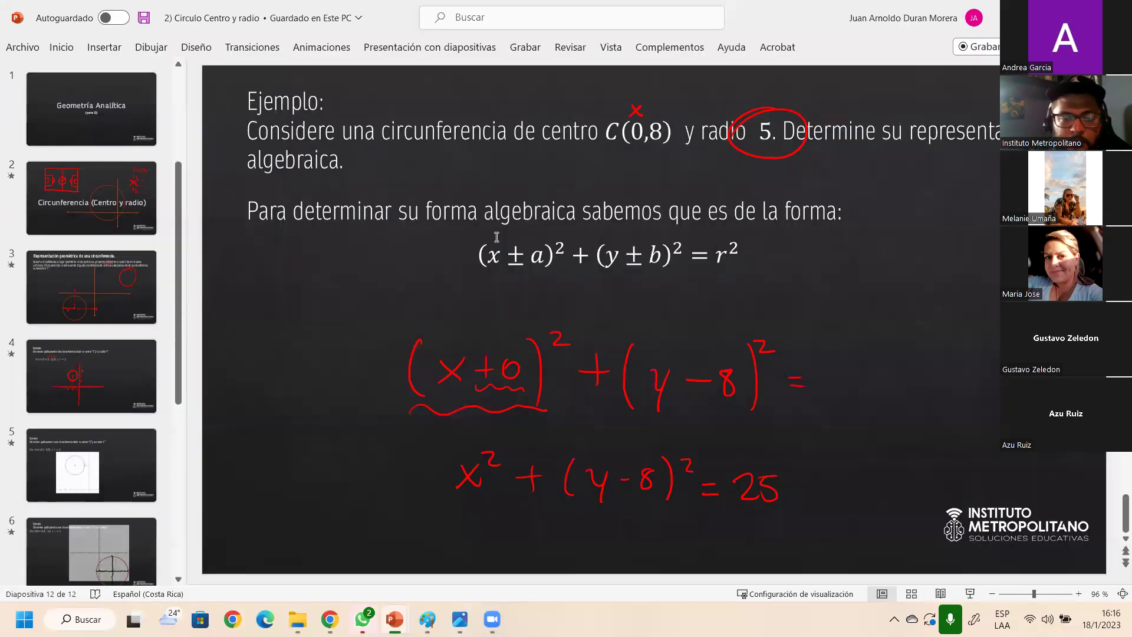
scroll(303, 298, up, 1)
scroll(156, 346, up, 8)
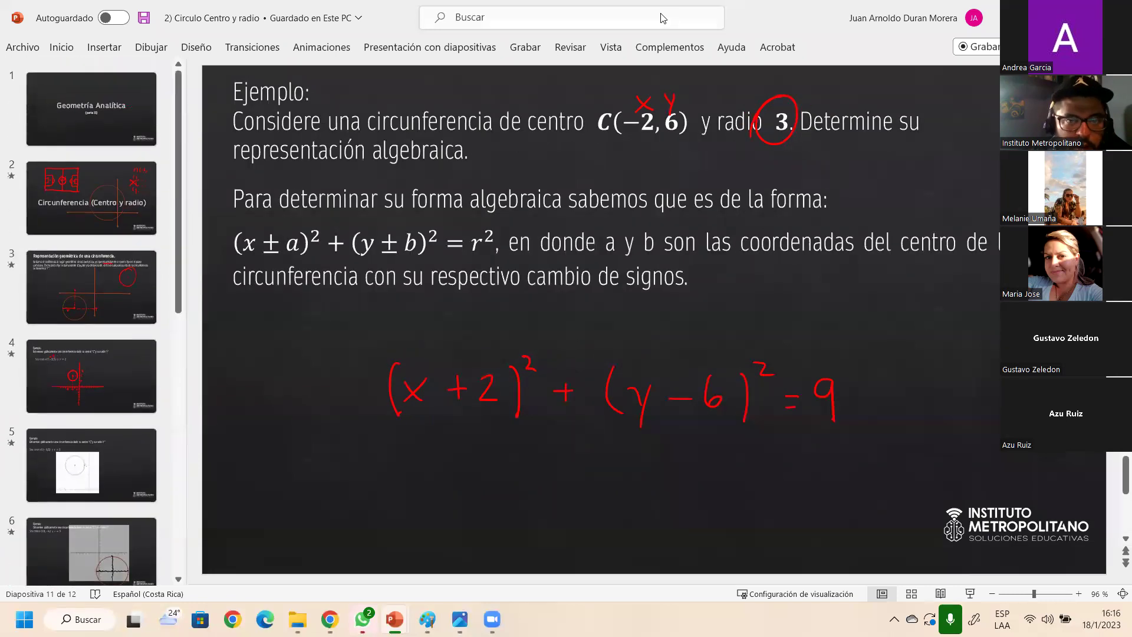
Open the Lunes folder from the desktop and close the "2) Circulo Centro y radio" presentation without saving its changes
double_click(769, 23)
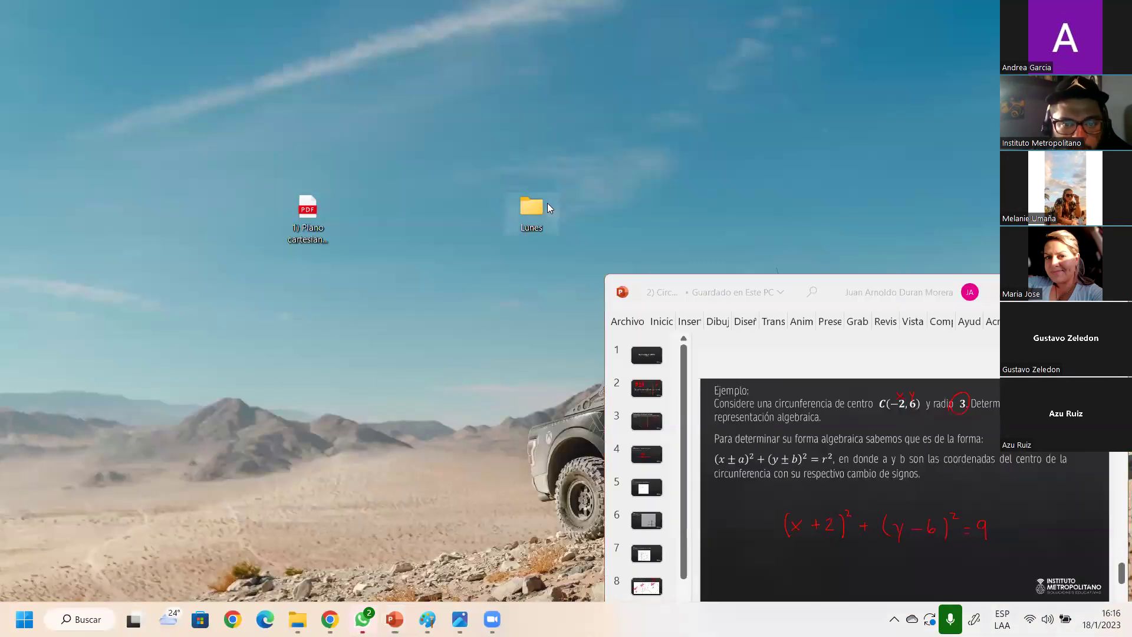
double_click(551, 204)
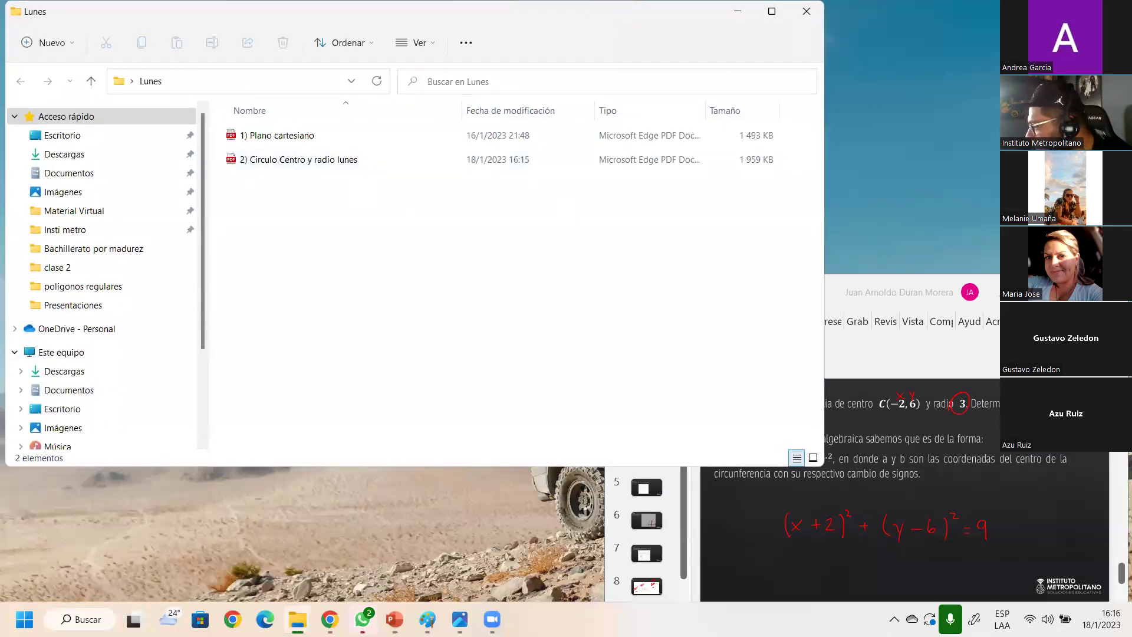
click(861, 302)
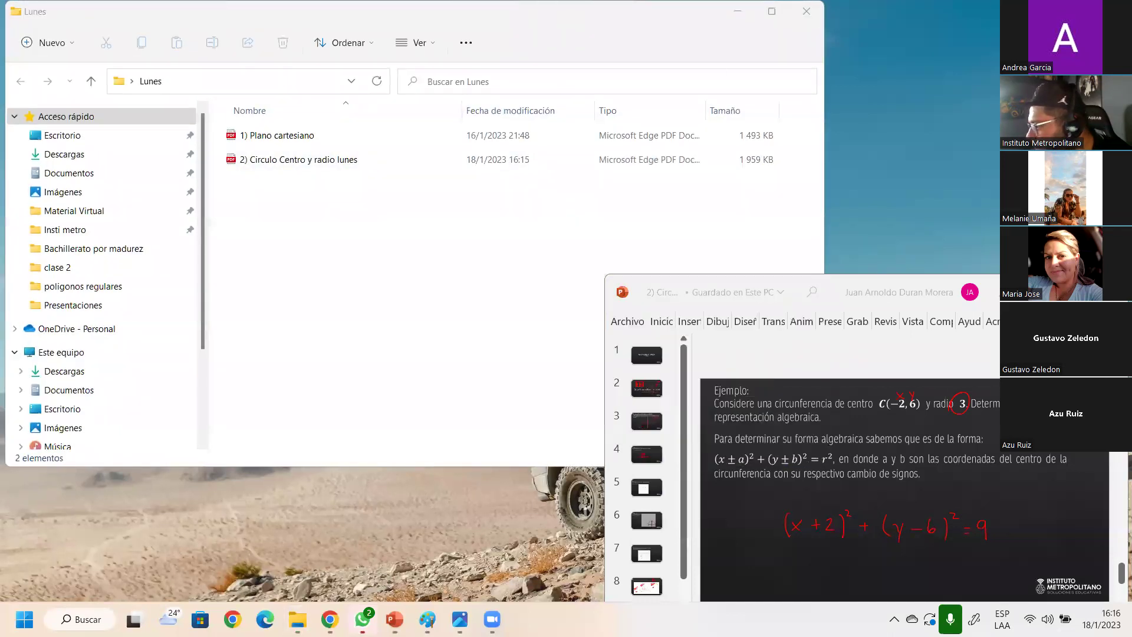
click(1111, 291)
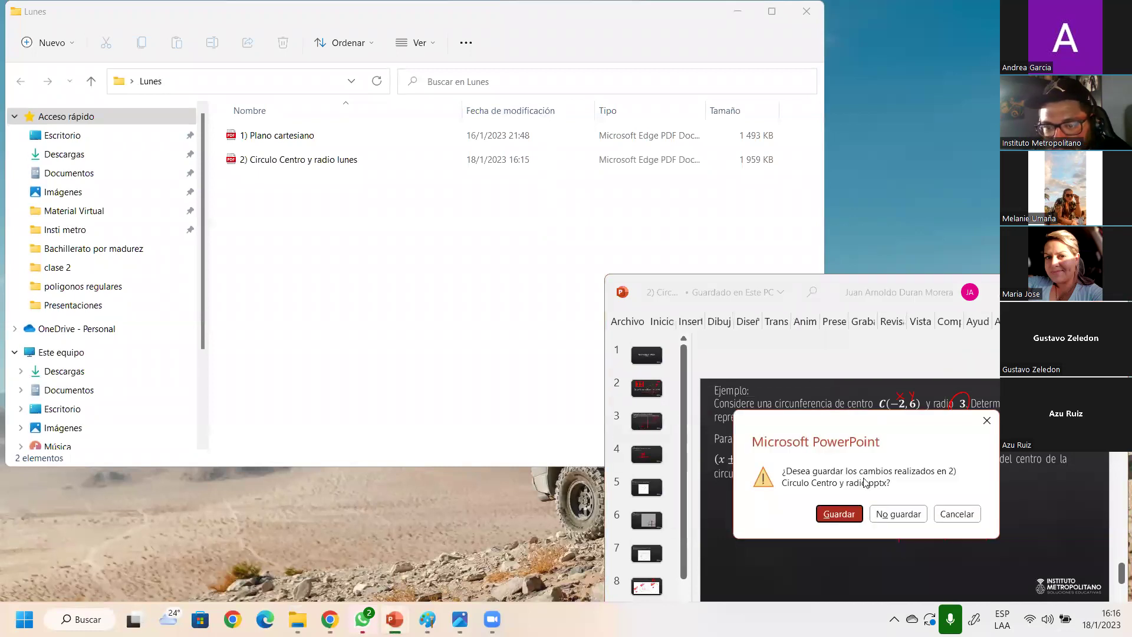
click(897, 514)
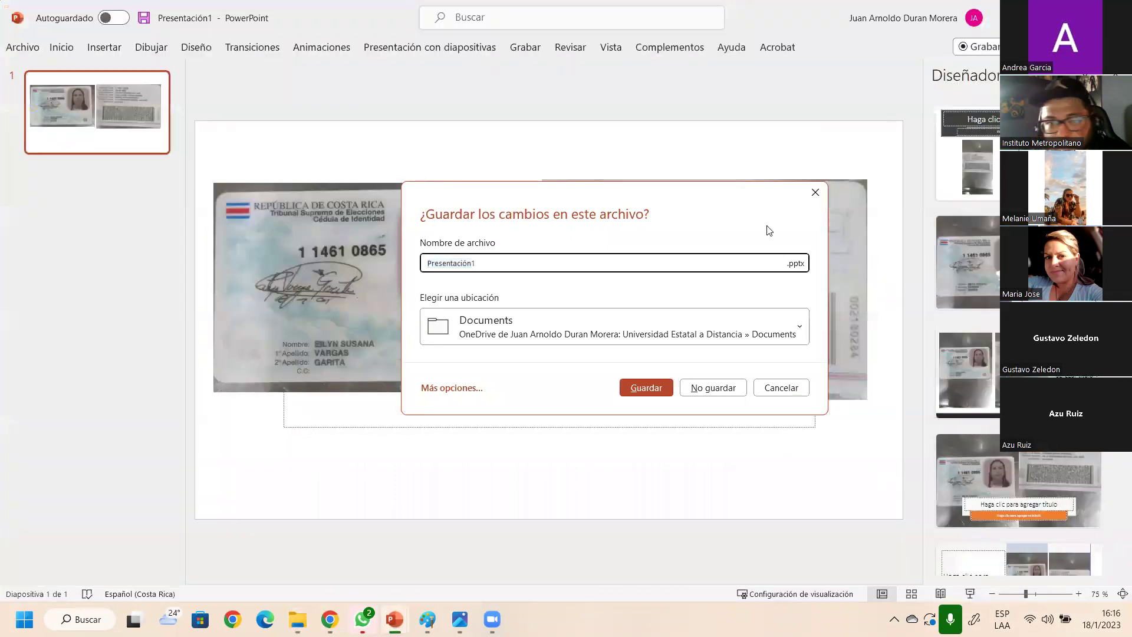
Close the unsaved presentations Presentación1 and Presentación2, discarding both
click(714, 389)
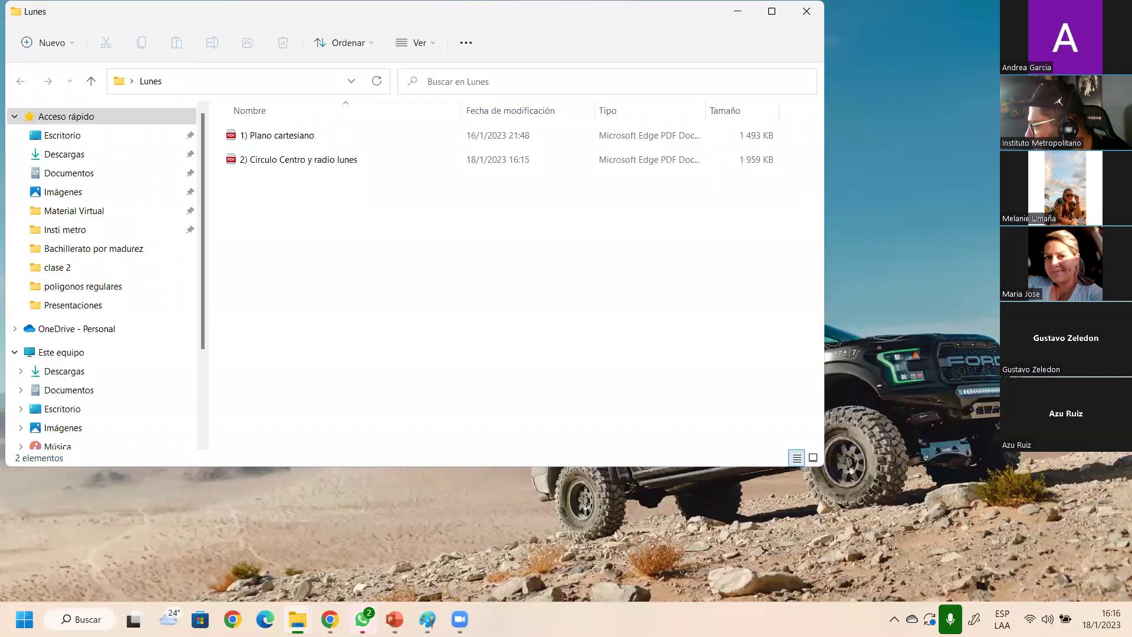
click(394, 619)
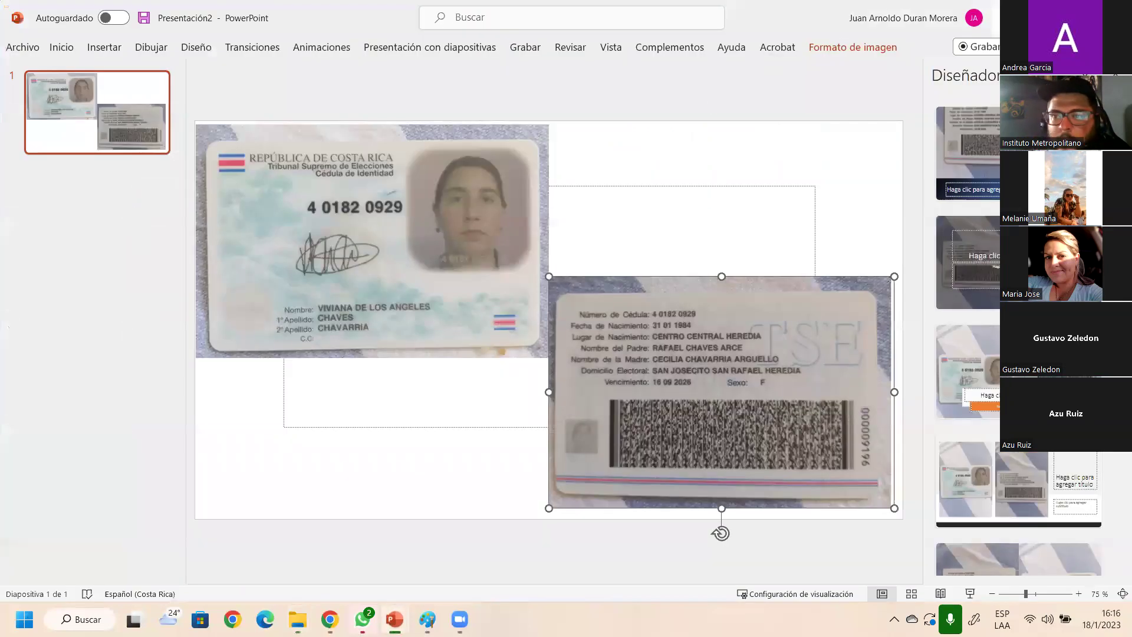
click(1116, 13)
click(711, 388)
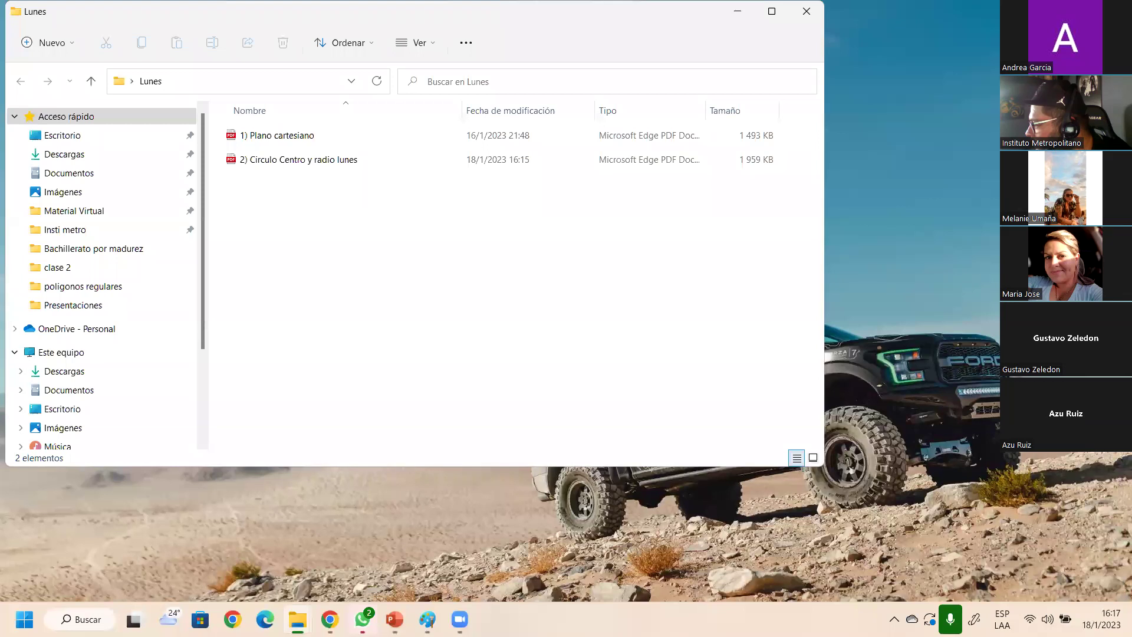
Start a PDF export of the interior and exterior points presentation, naming it "3) Puntos interior y exterior o sobre una circunferencia lunes"
click(394, 619)
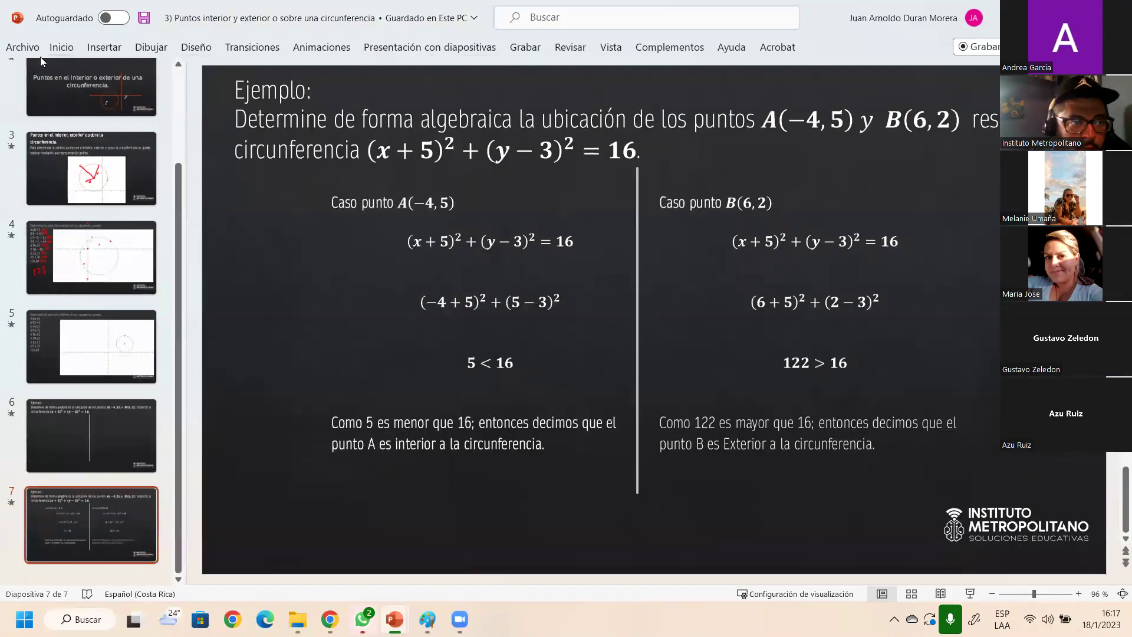
click(20, 46)
click(42, 380)
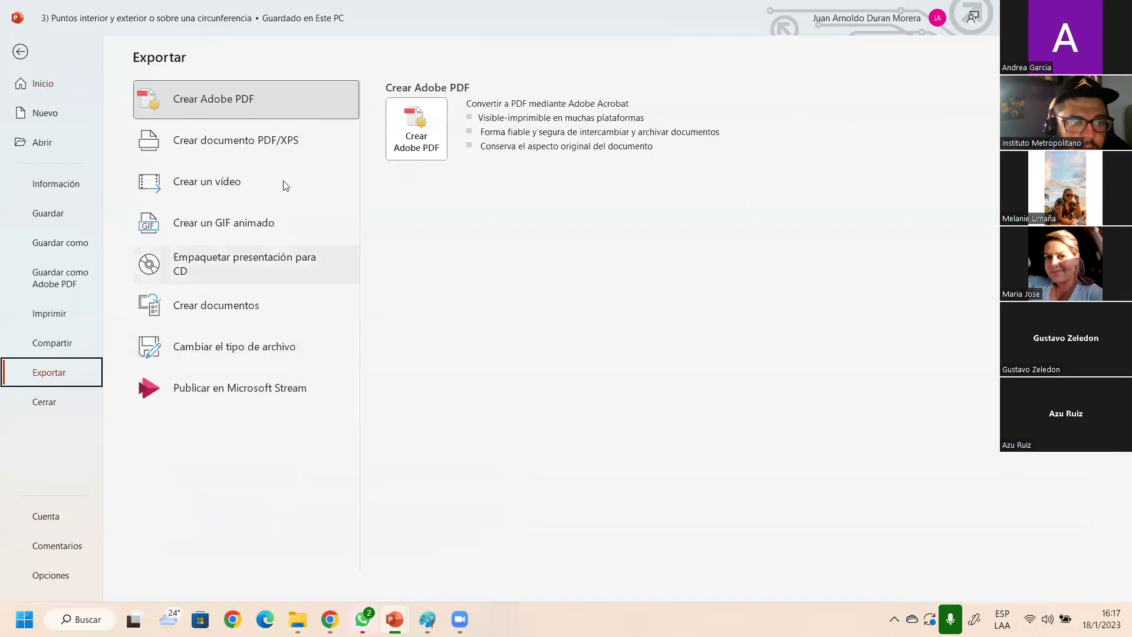
click(285, 144)
click(416, 212)
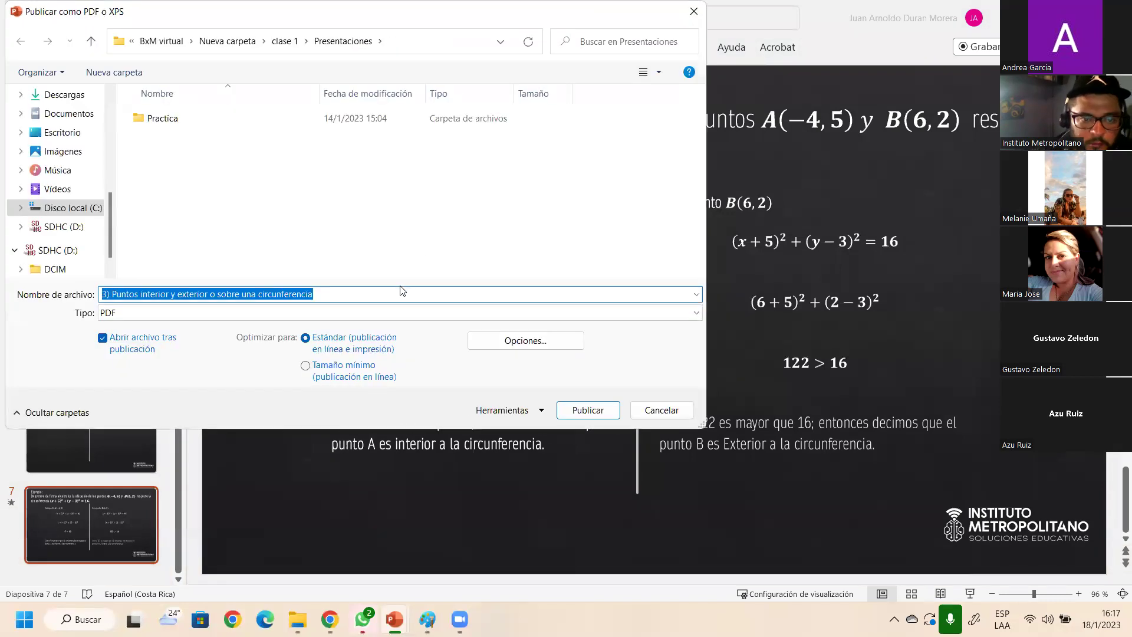
click(398, 297)
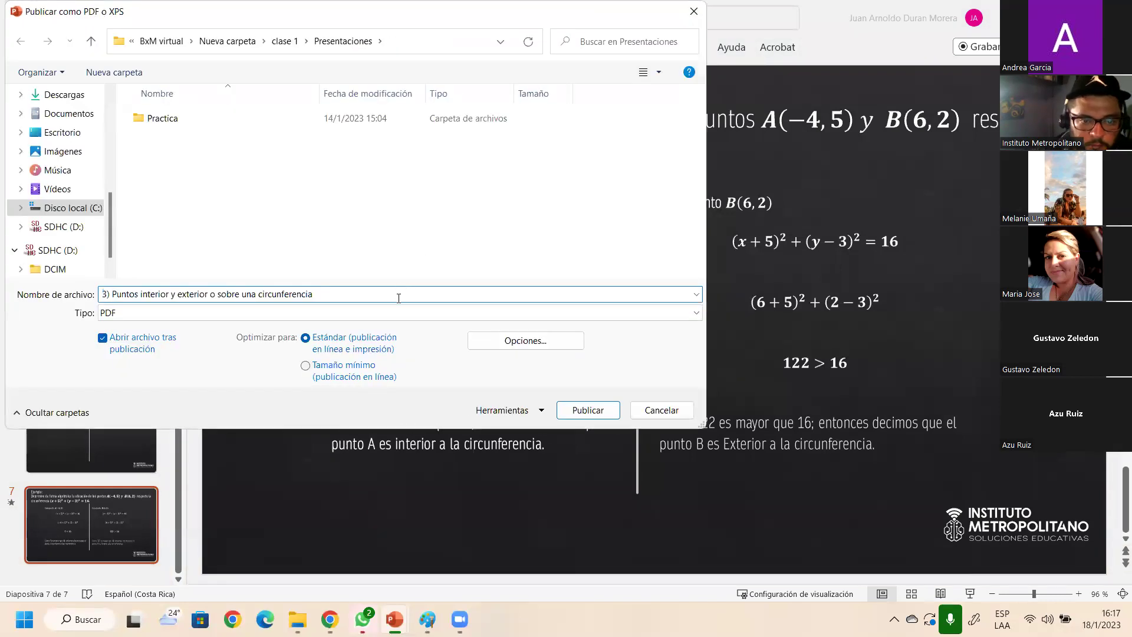
text(lunes)
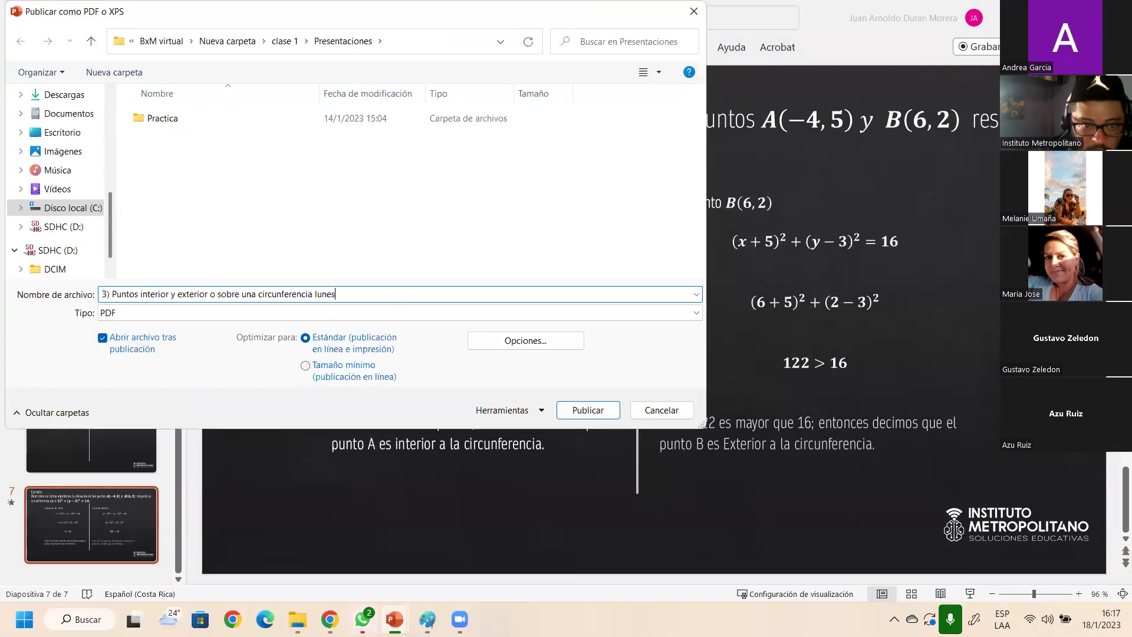
Choose the Lunes folder on the desktop as the destination and publish the PDF there
scroll(59, 123, up, 8)
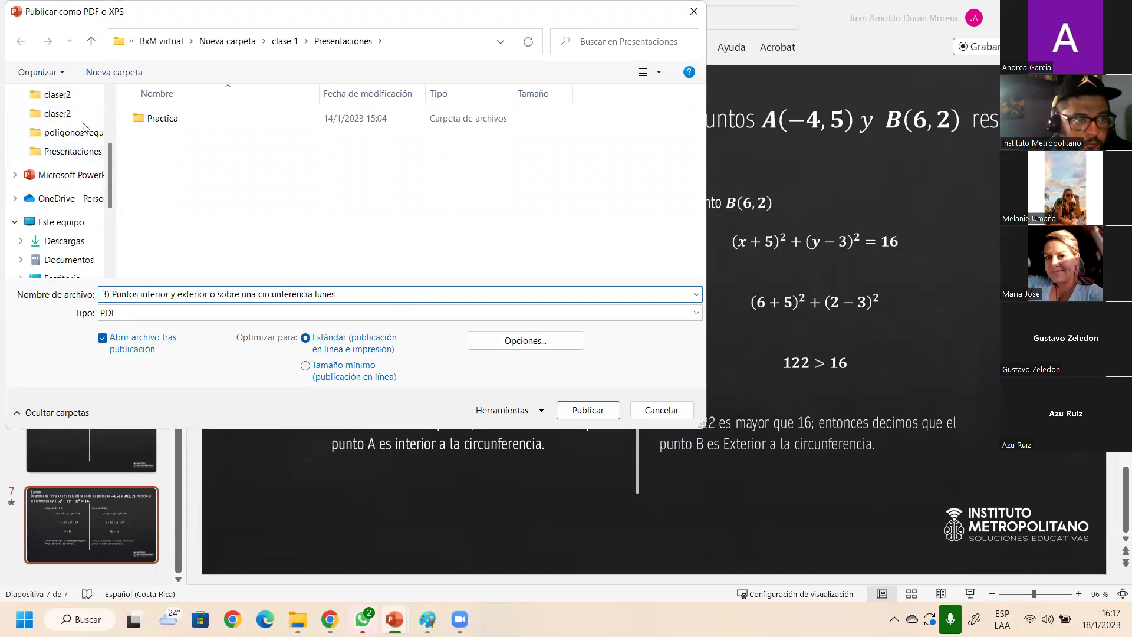
click(69, 122)
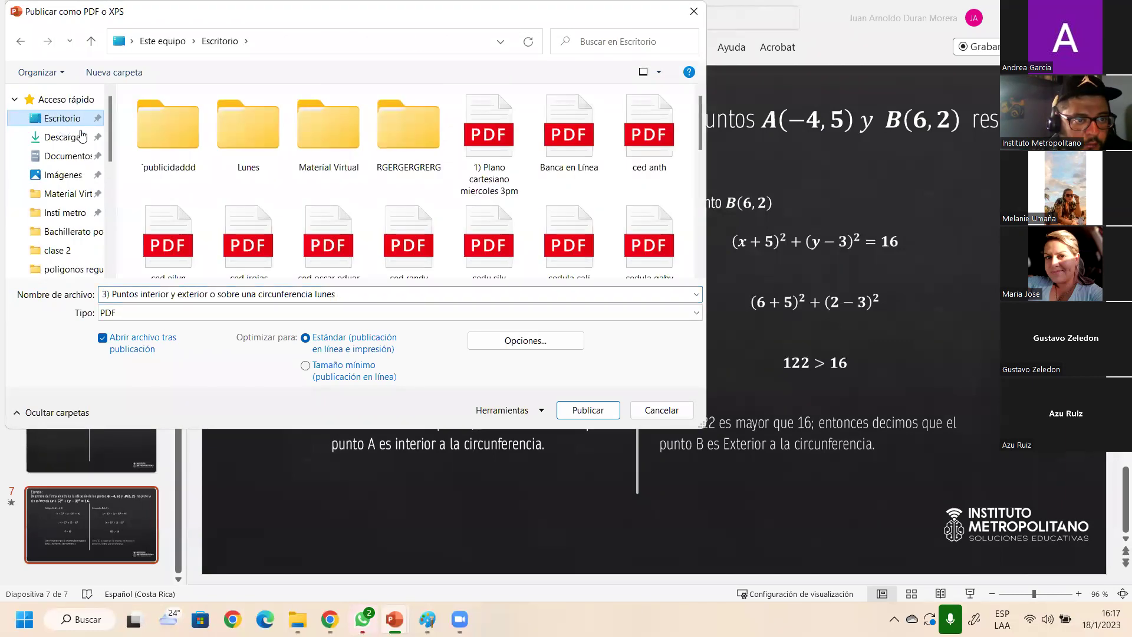
click(280, 140)
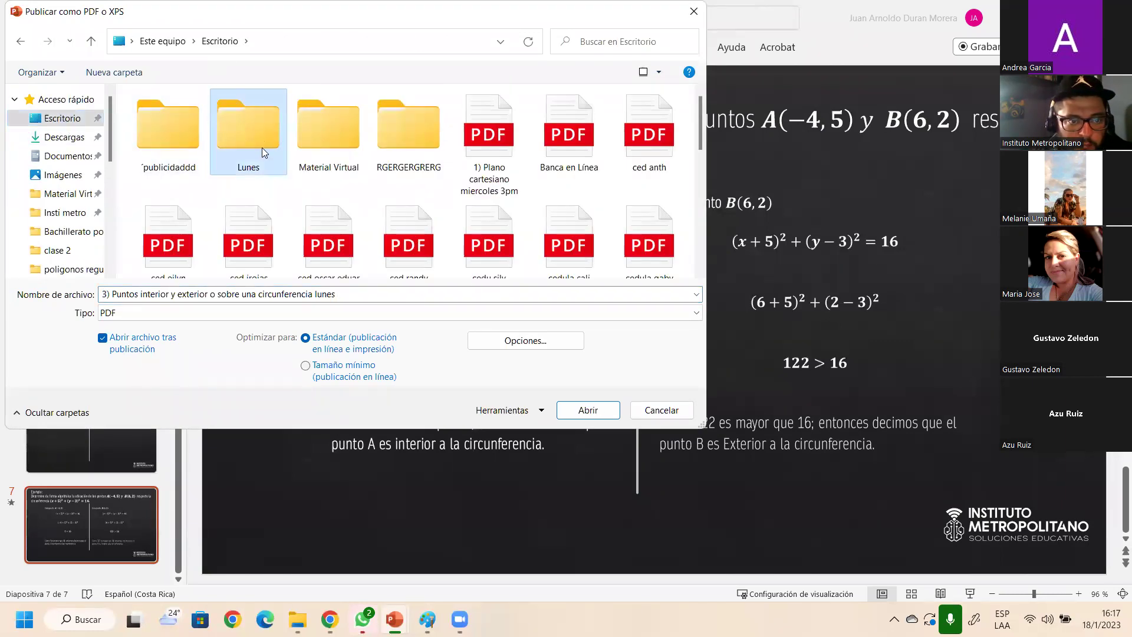
click(580, 412)
click(590, 411)
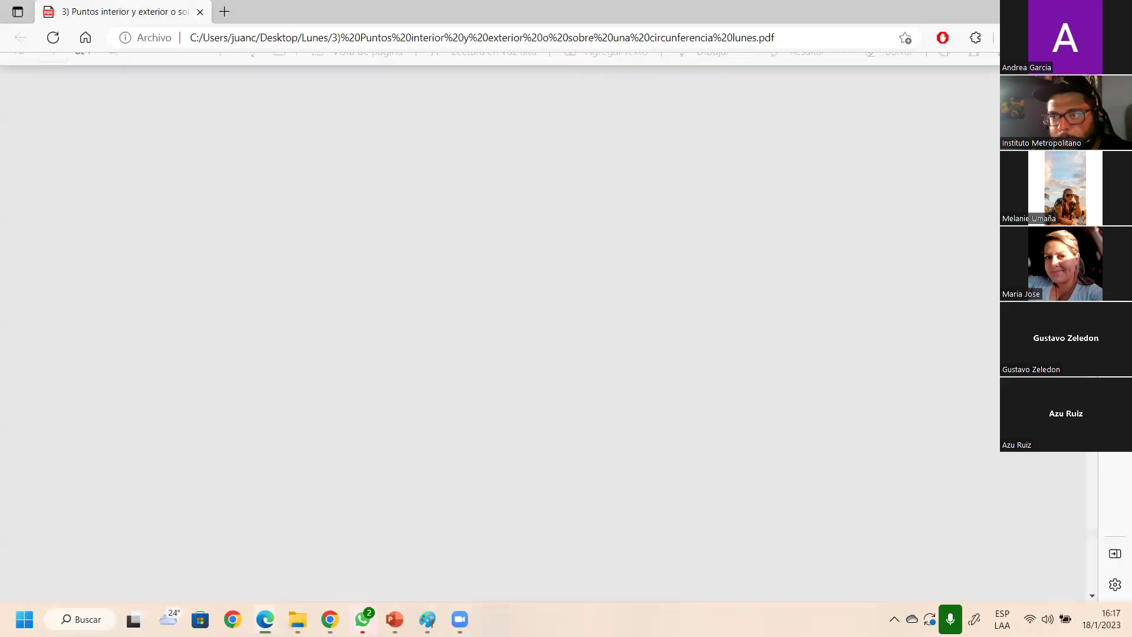
Close the exported points PDF and its source presentation without saving the presentation's changes
click(1115, 10)
key(alt+F4)
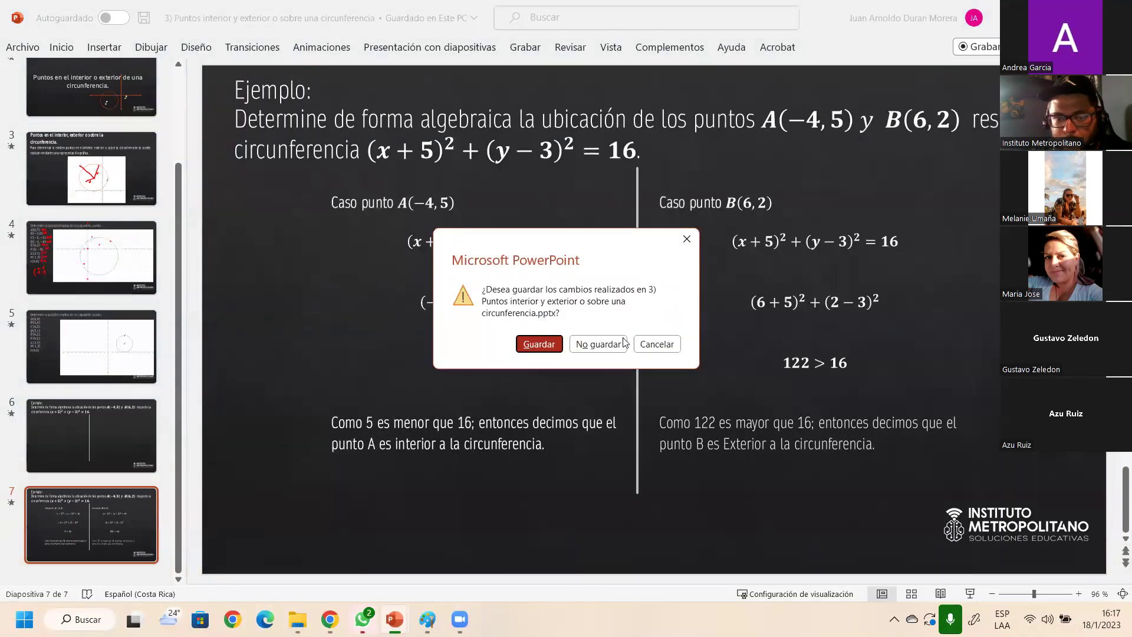
click(598, 345)
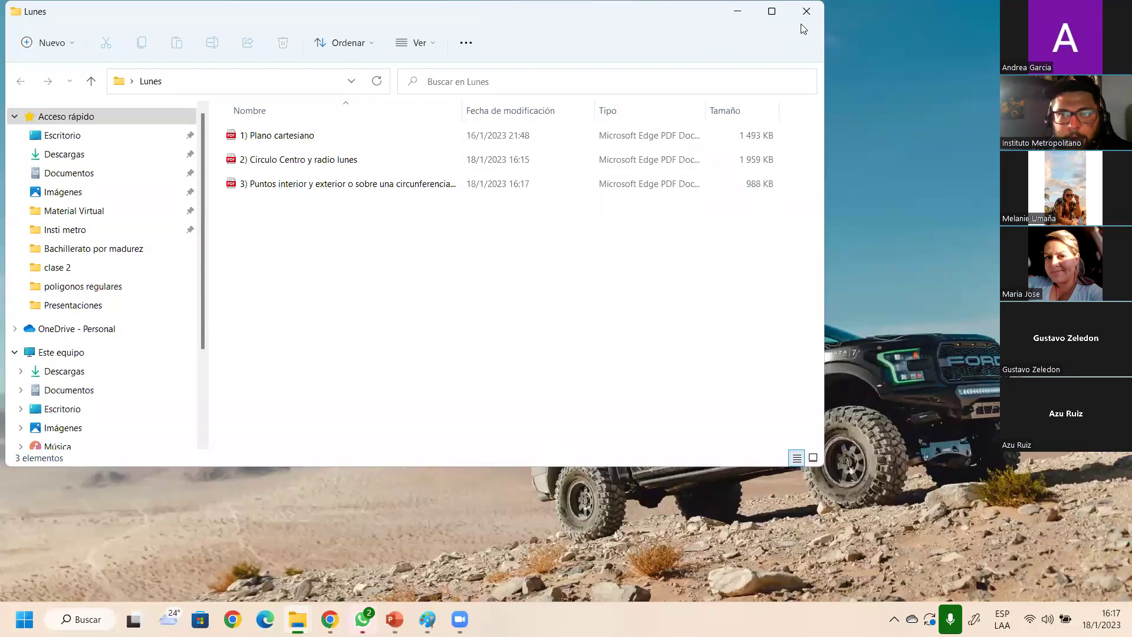
Move the Lunes folder window toward the middle of the desktop and minimize it
drag(357, 10, 586, 116)
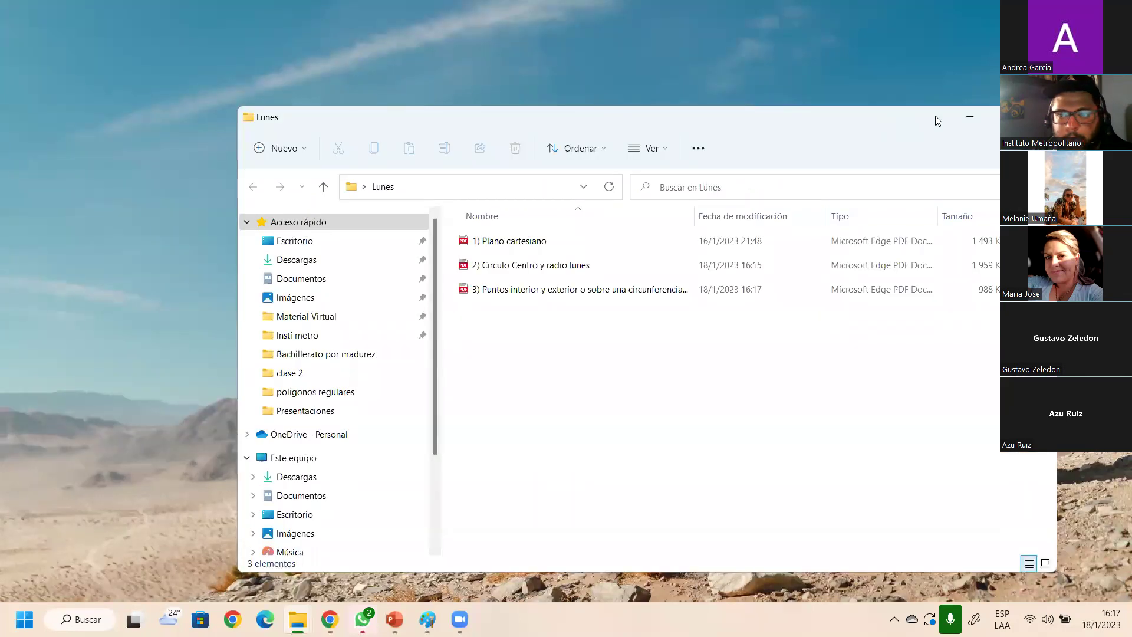
click(966, 115)
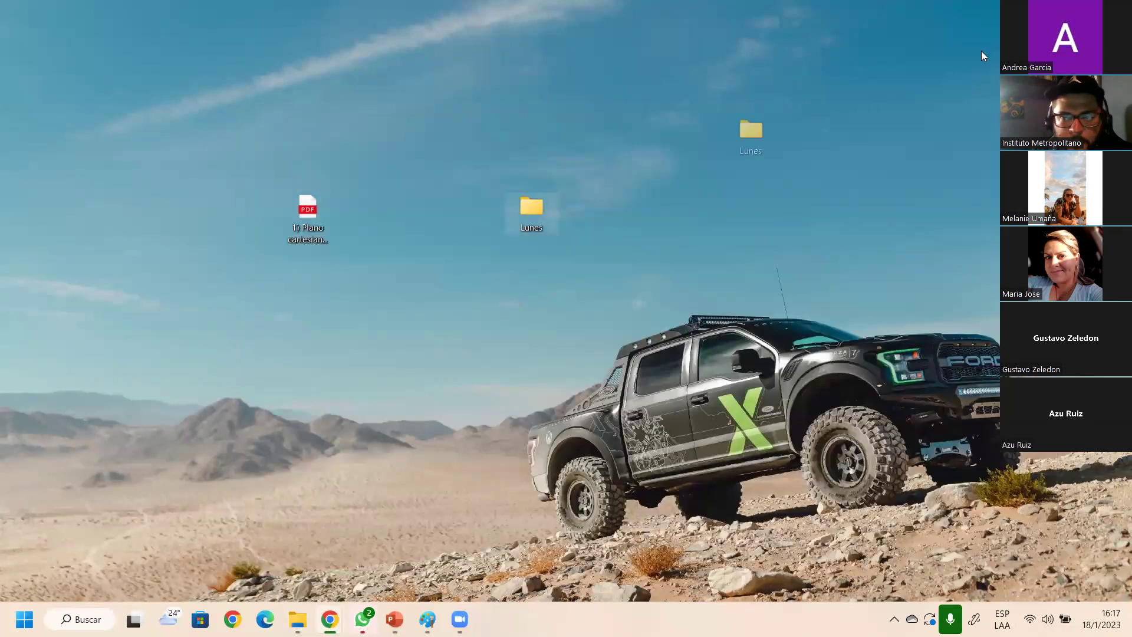
Move the Lunes folder out of the middle of the desktop and create a new desktop folder named "miercoles"
click(644, 211)
key(ctrl+z)
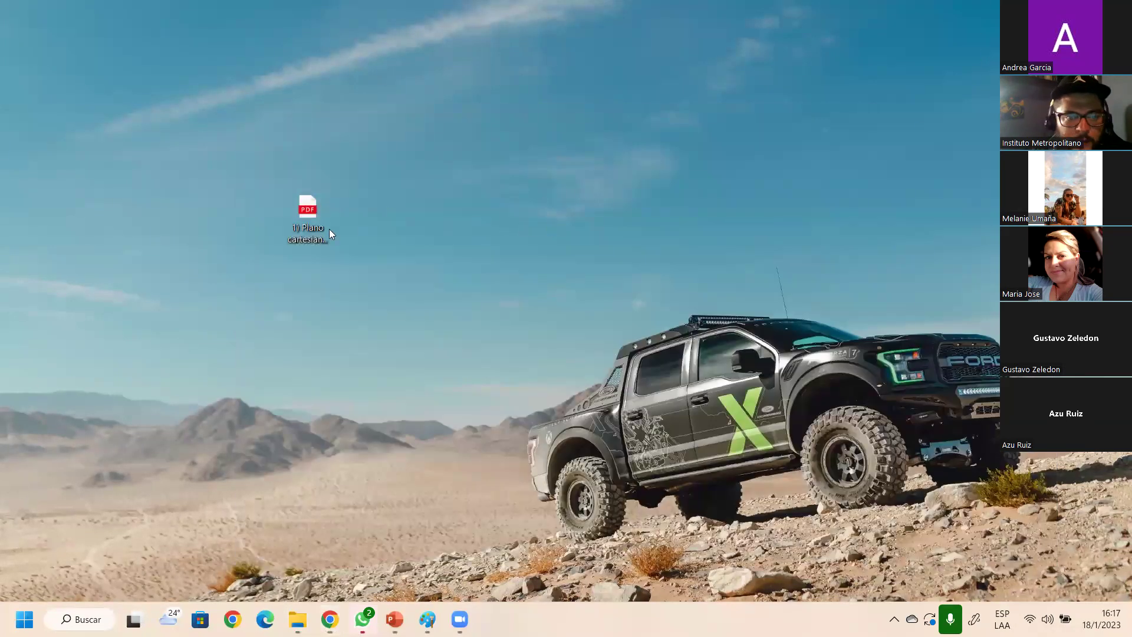
right_click(440, 202)
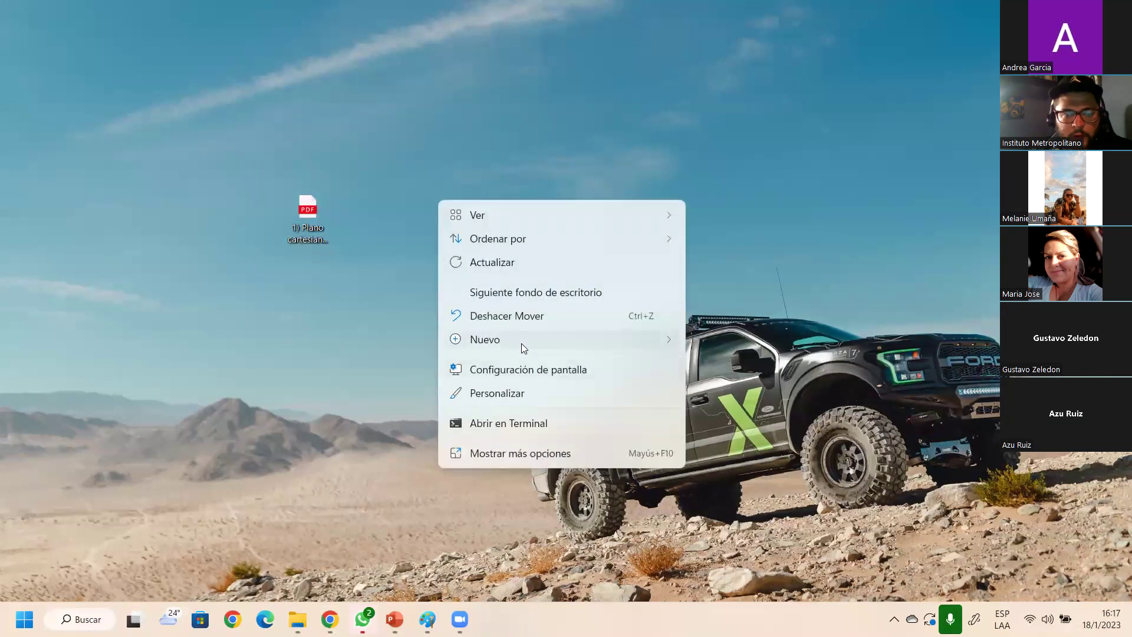
mouse_move(666, 336)
click(752, 87)
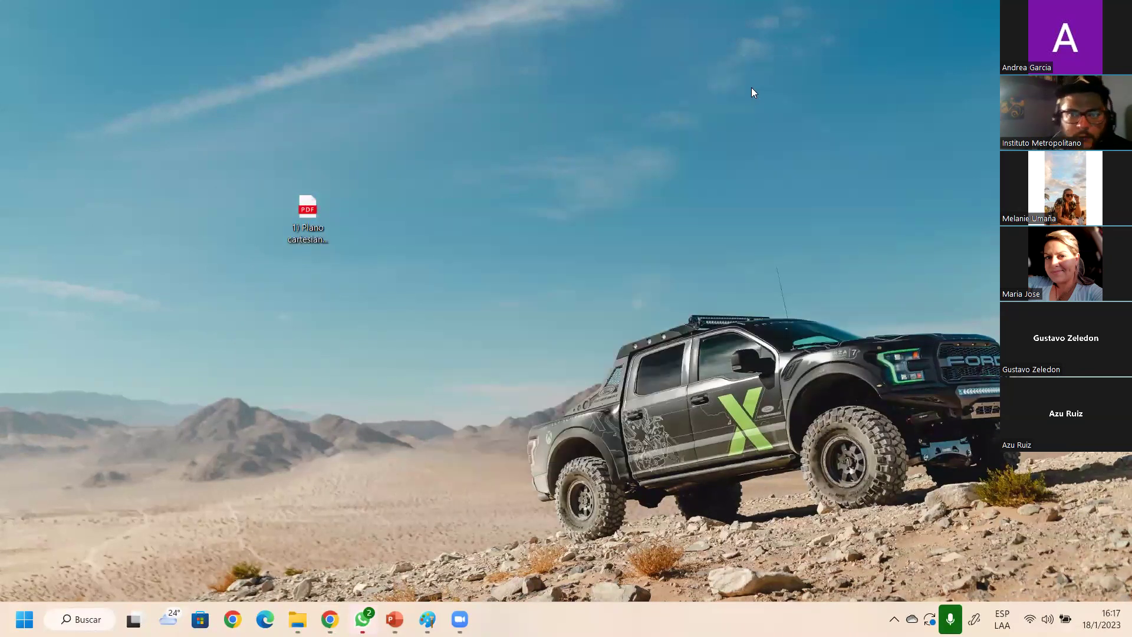
text(ierco)
key(BackSpace)
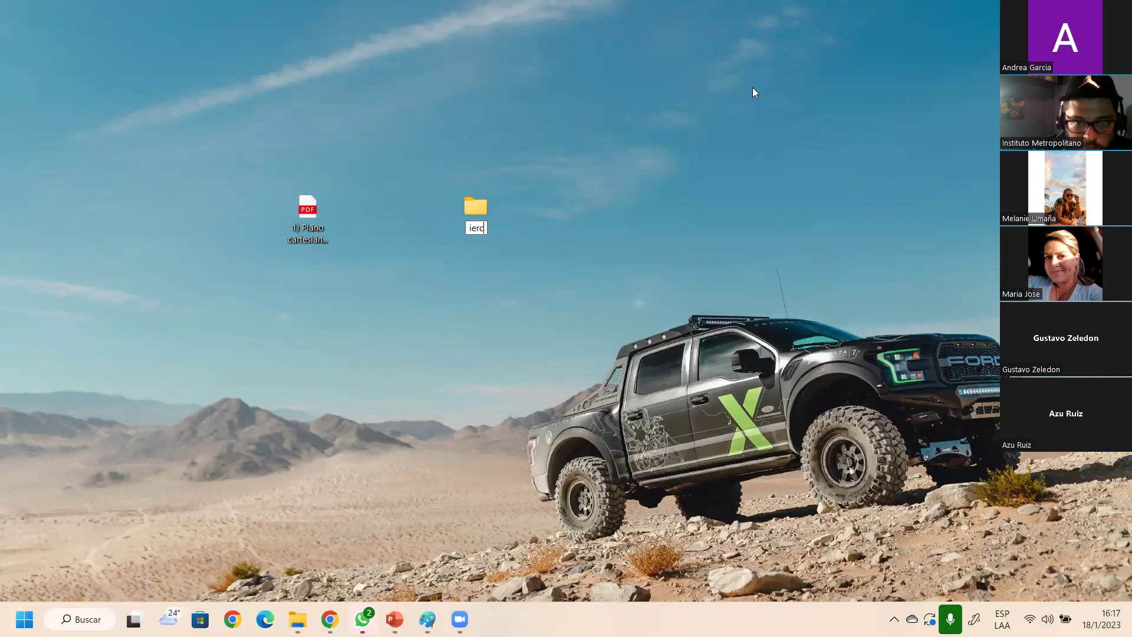
key(BackSpace)
key(BackSpace)
key(BackSpace)
key(BackSpace)
text(iercoles)
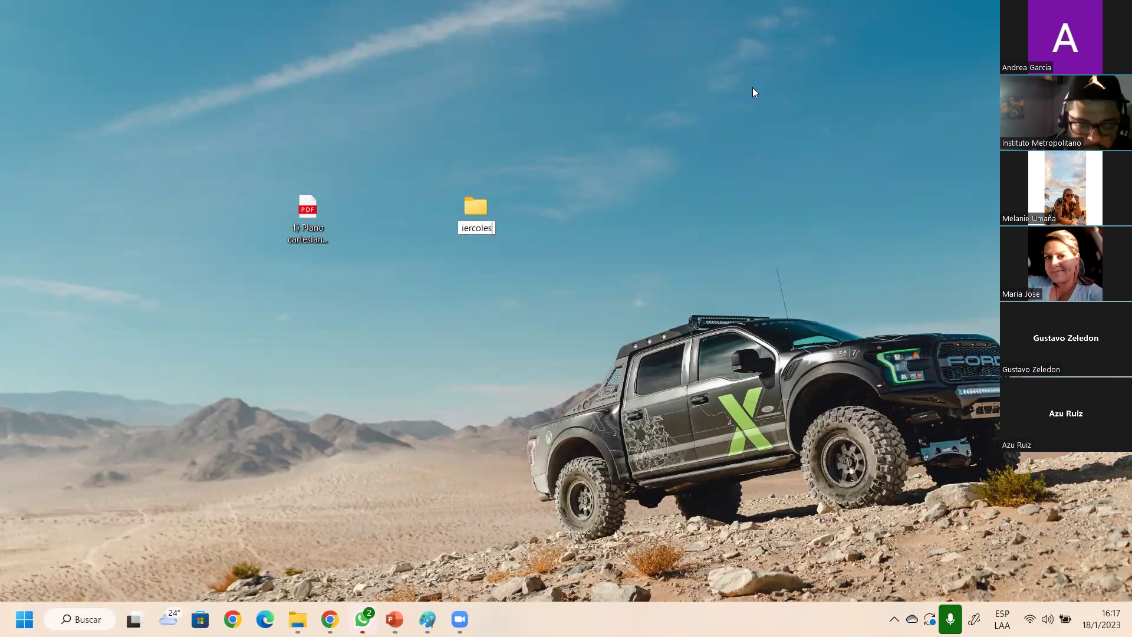
text(m)
key(Right)
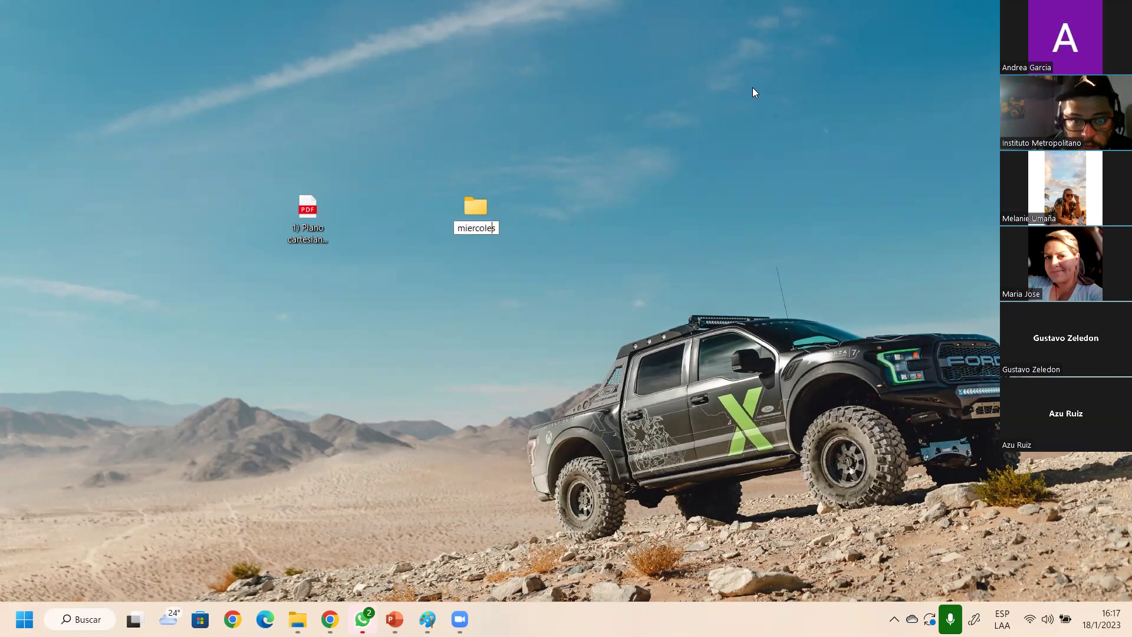
key(Return)
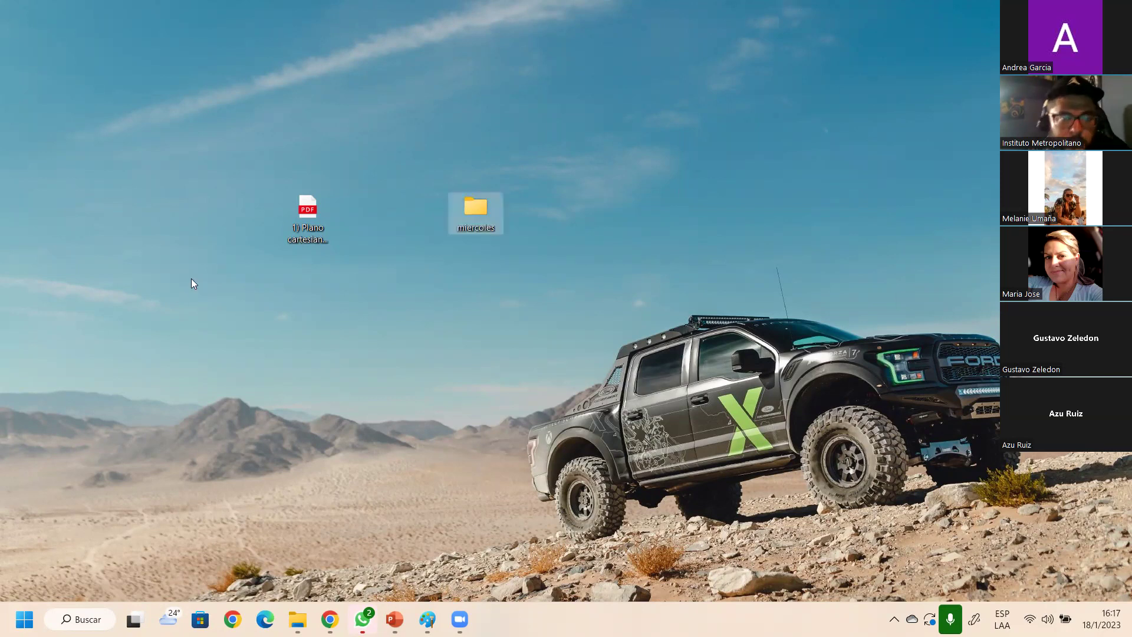
Clear the Plano cartesiano PDF and the miercoles folder from the middle of the desktop
drag(332, 220, 1070, 85)
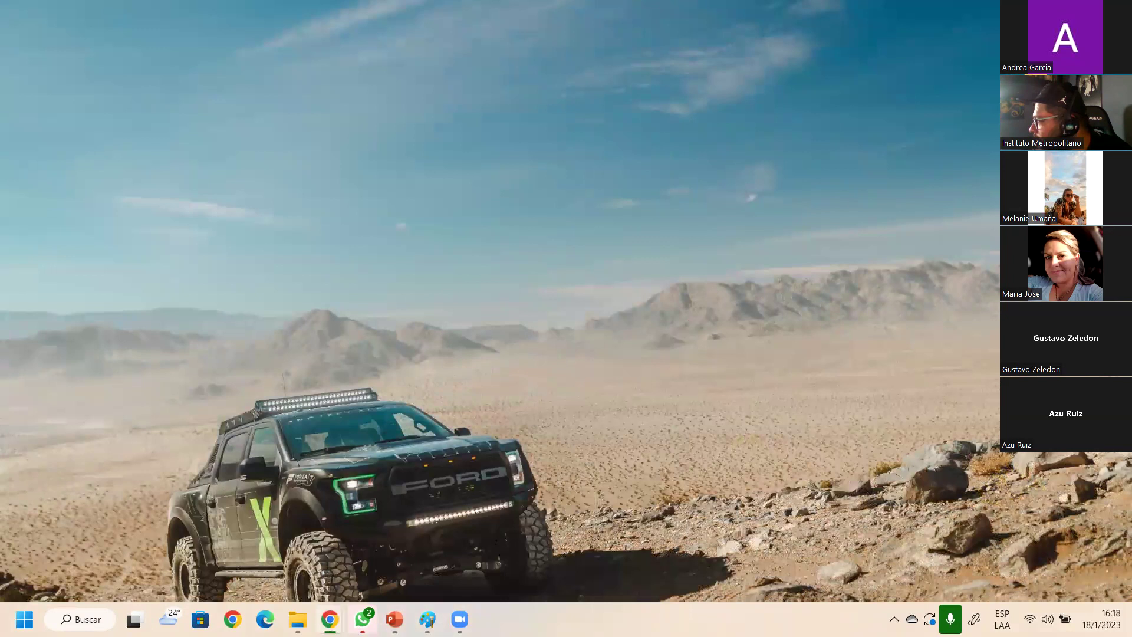
drag(1131, 200, 1129, 201)
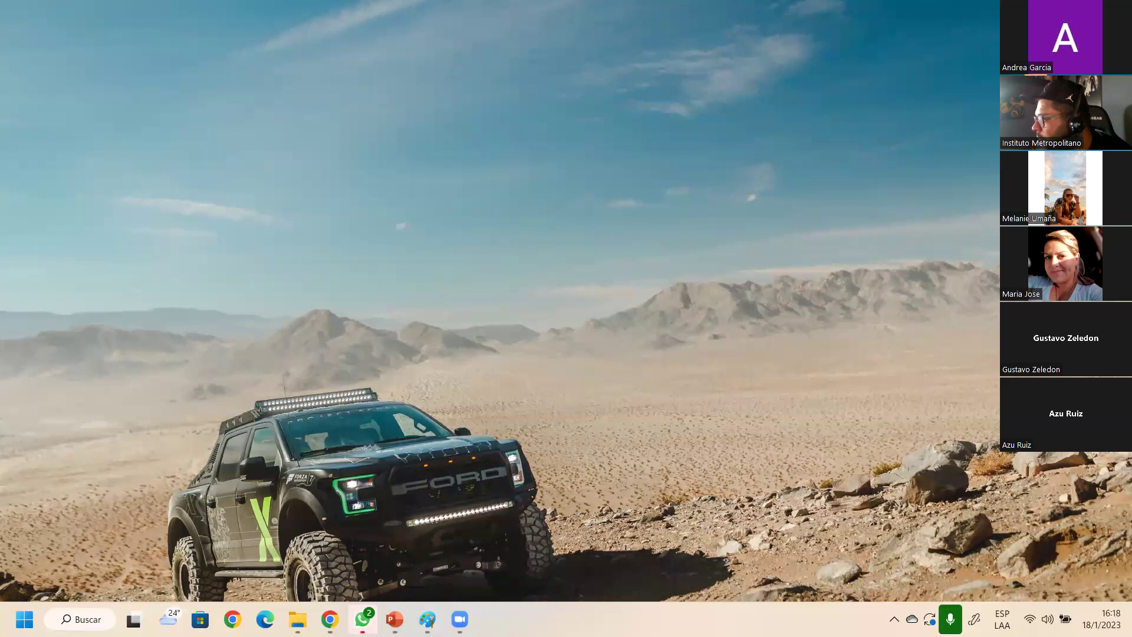
Open "2) Circulo Centro y radio" from Material Virtual > BxM virtual > Nueva carpeta > clase 1 > Presentaciones and move the folder window out of view
click(298, 619)
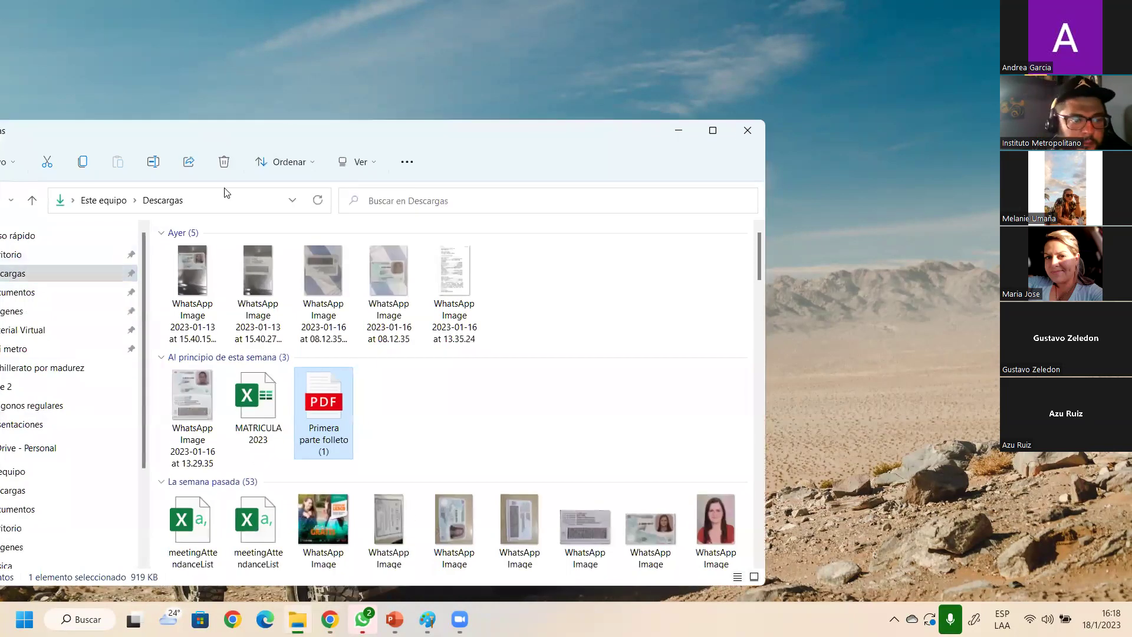
drag(312, 133, 564, 75)
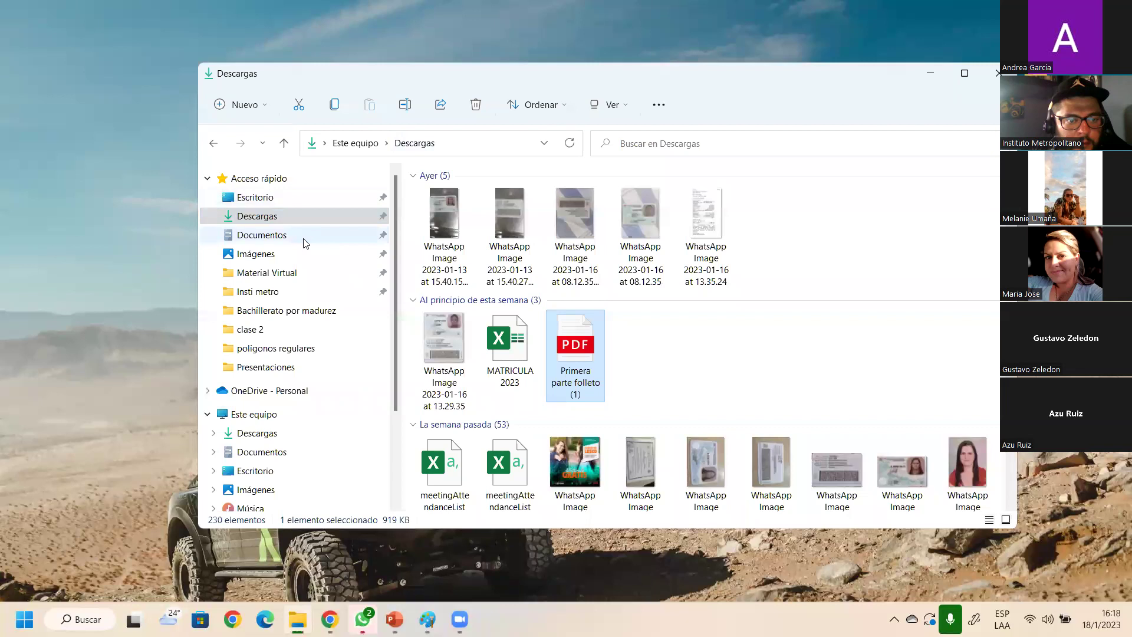
click(285, 275)
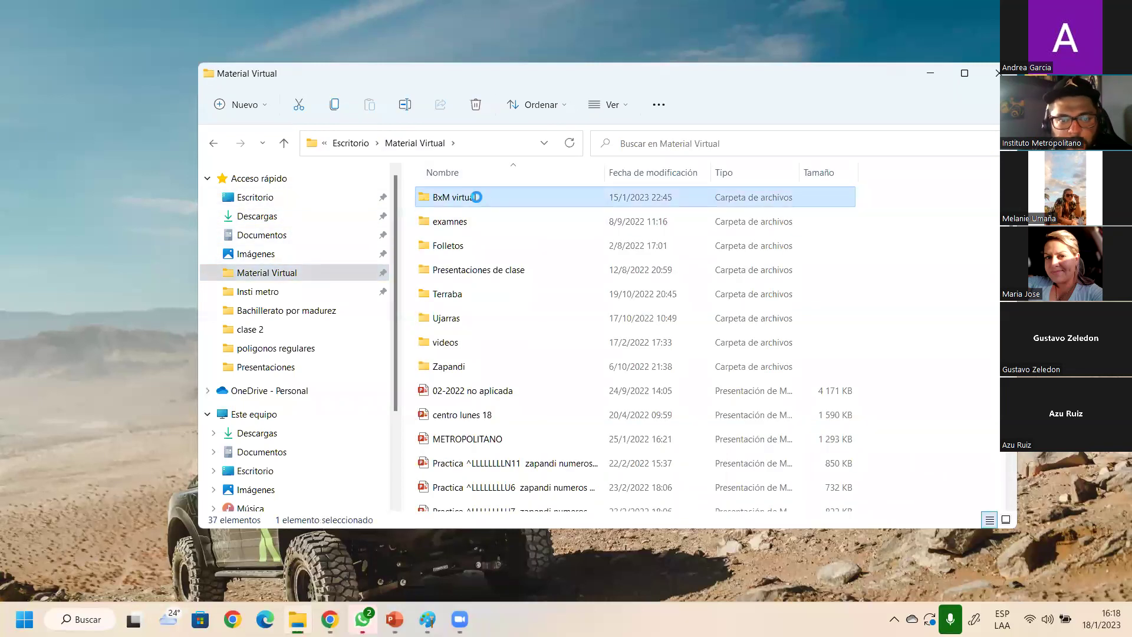
double_click(476, 197)
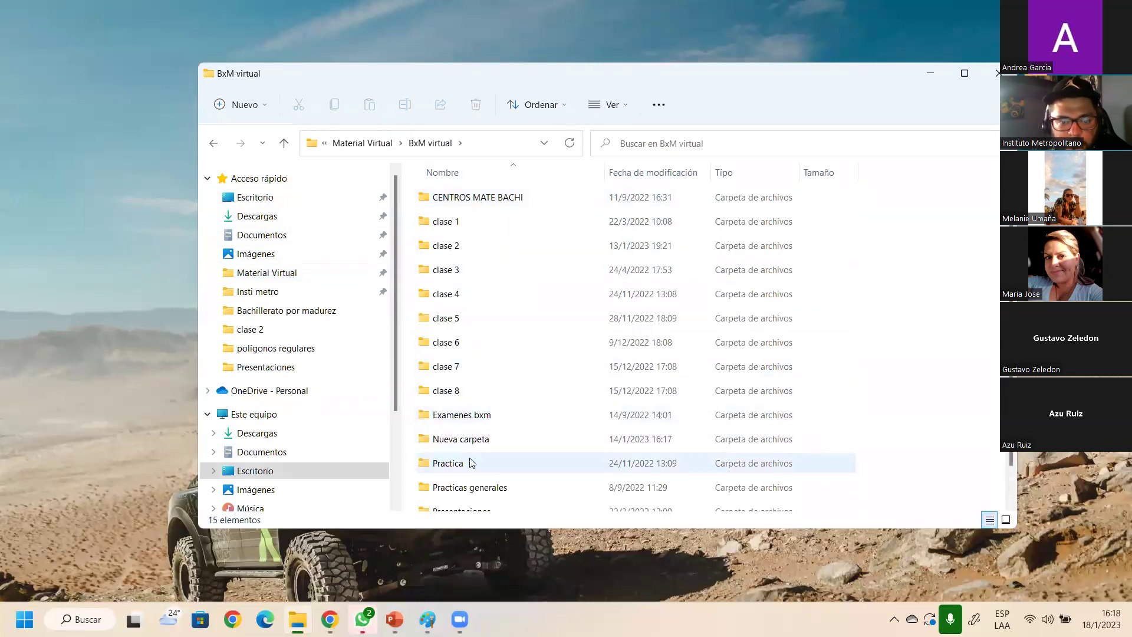
double_click(481, 436)
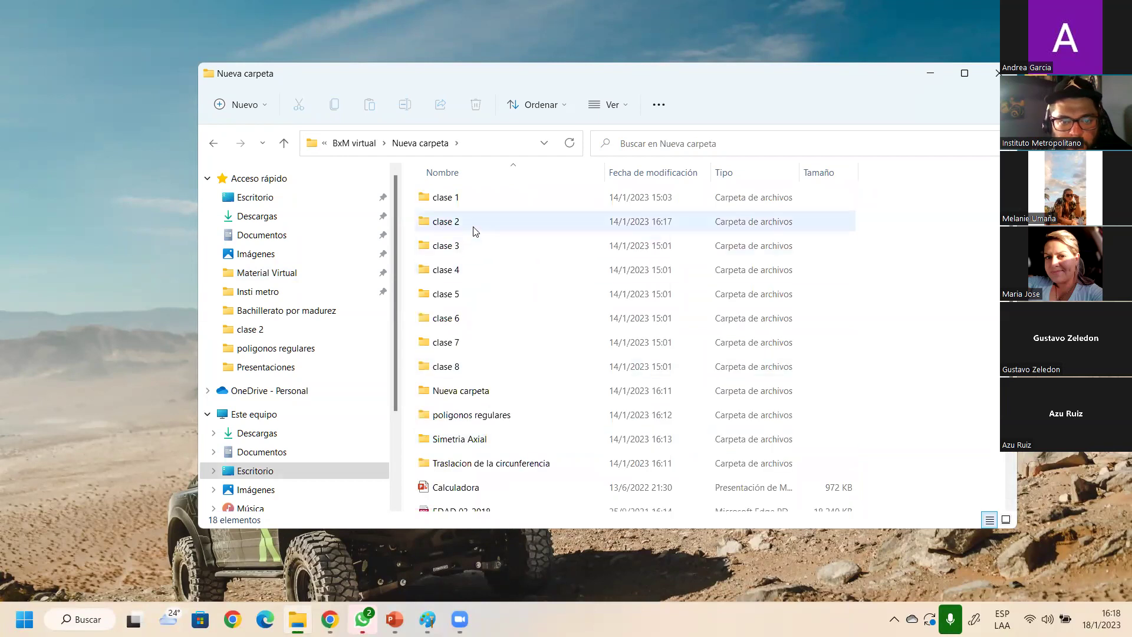
double_click(474, 200)
double_click(475, 198)
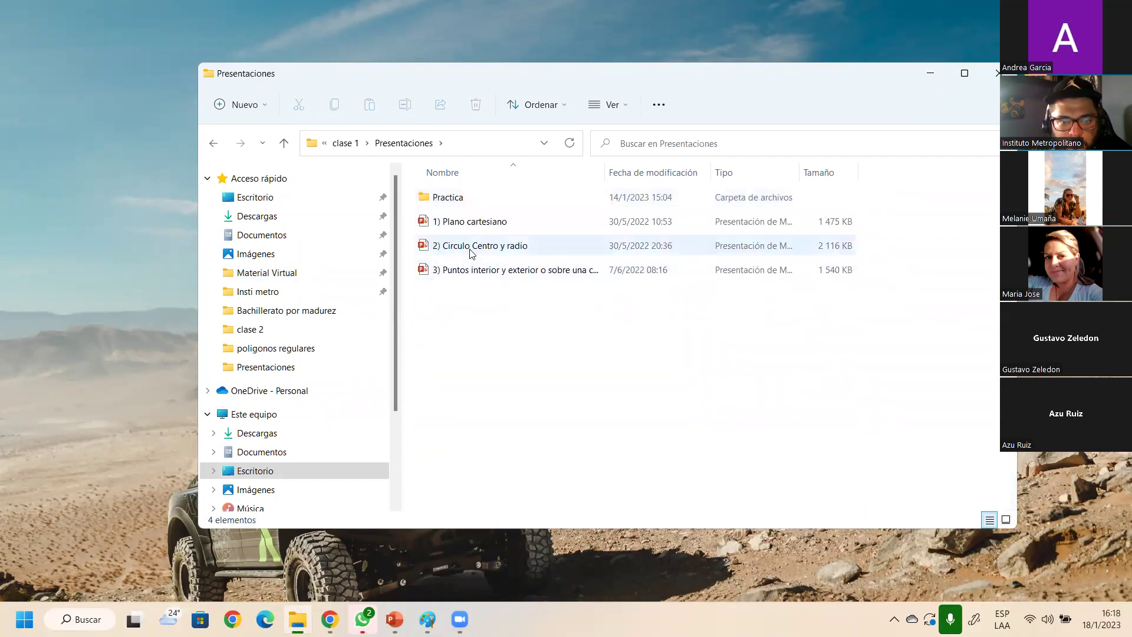
double_click(471, 251)
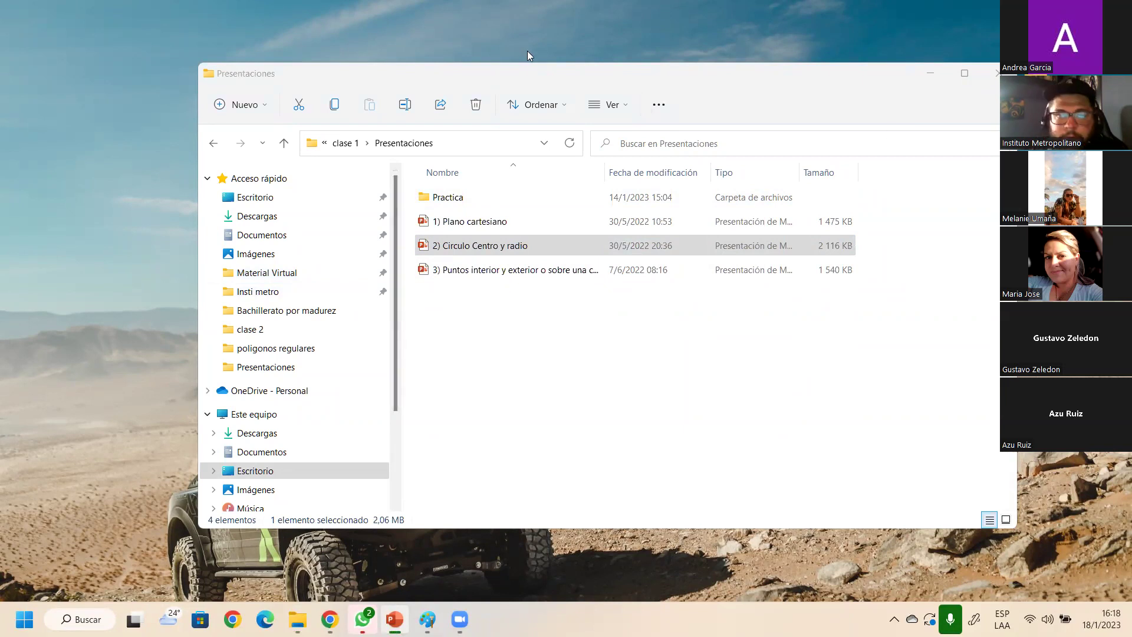
click(558, 248)
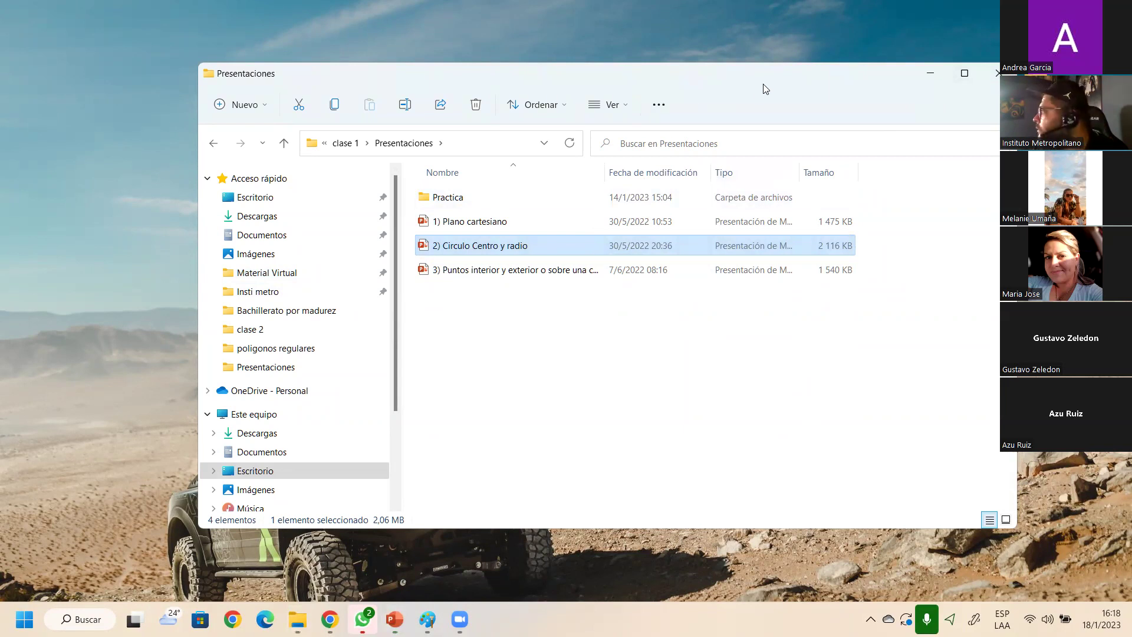
drag(762, 84, 0, 88)
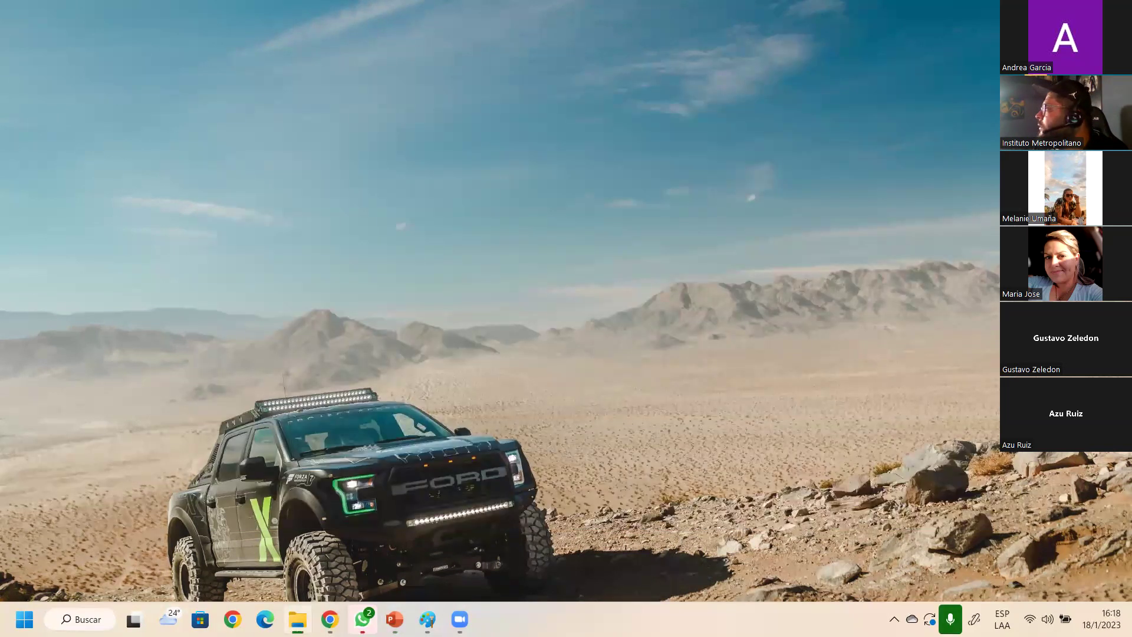
Switch to PowerPoint, start the circle centre and radius slide show from the beginning, and advance to the second slide
click(395, 618)
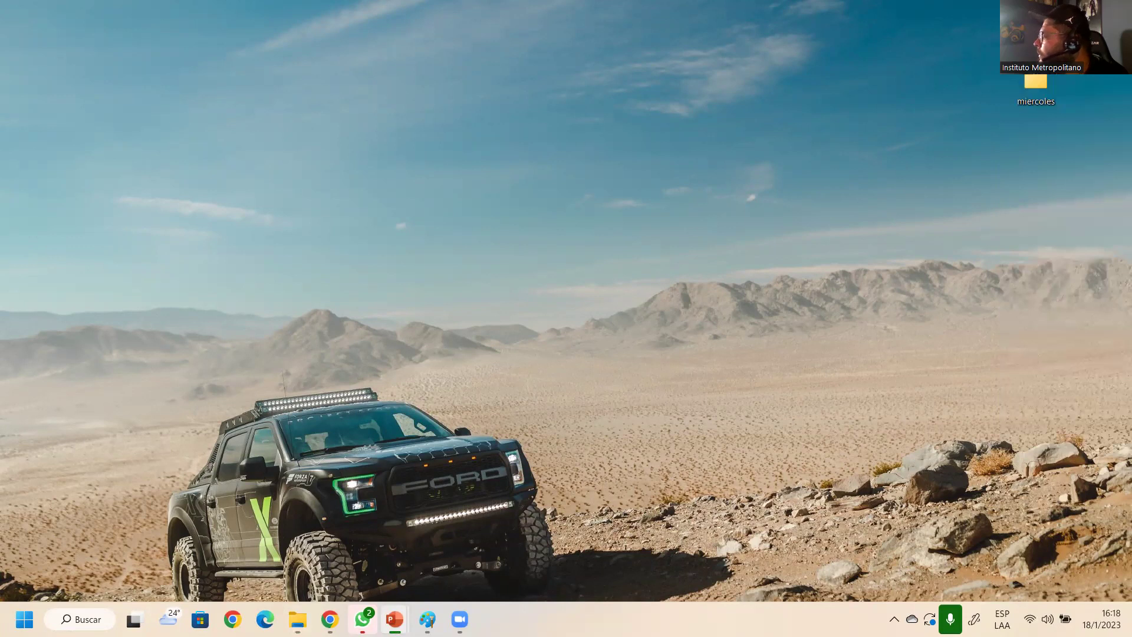
key(F5)
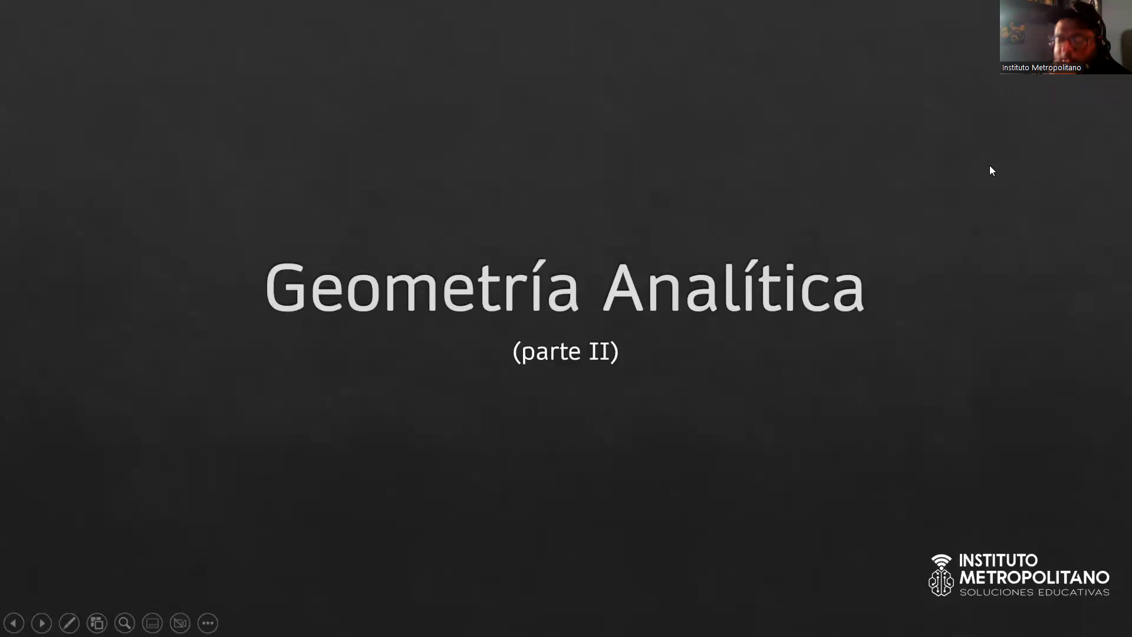
click(957, 174)
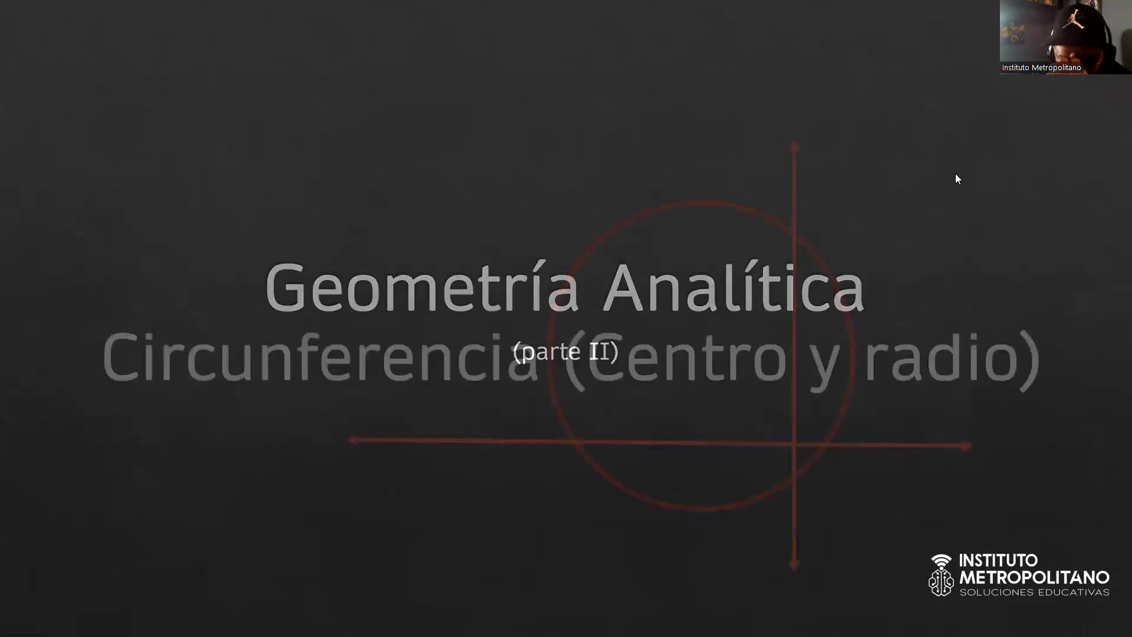